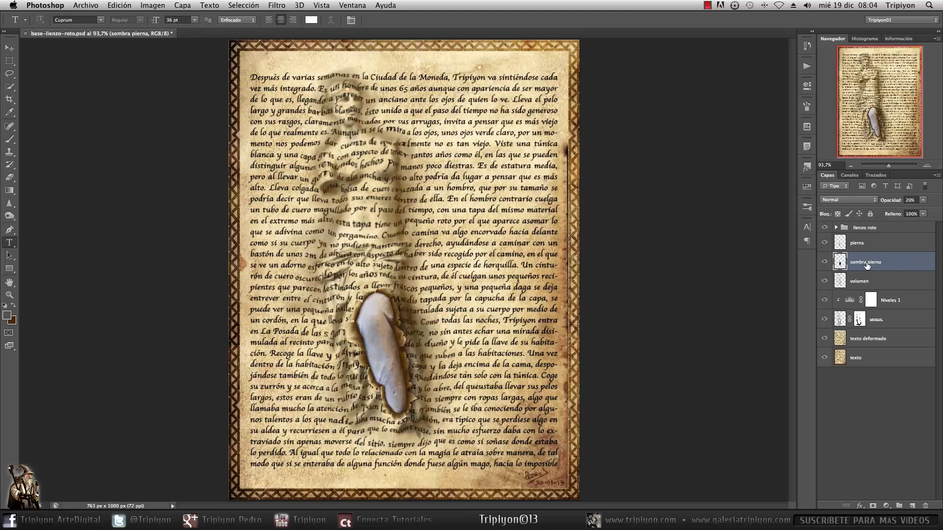
Add a new layer directly below the "pierna" layer and name it "sombra pierna".
{"action": "left_click", "coordinate": [890, 229]}
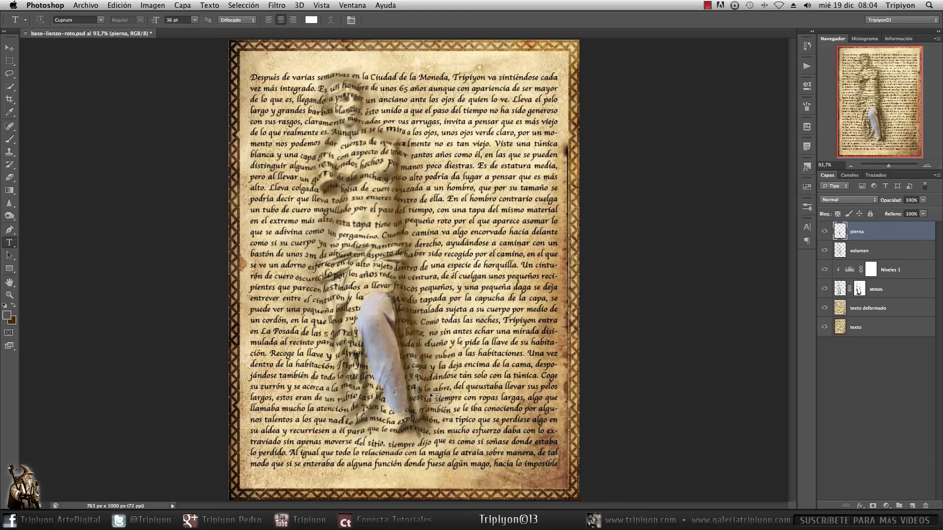
{"action": "scroll", "coordinate": [429, 393], "scroll_direction": "up", "scroll_amount": 5}
{"action": "scroll", "coordinate": [429, 310], "scroll_direction": "up", "scroll_amount": 1}
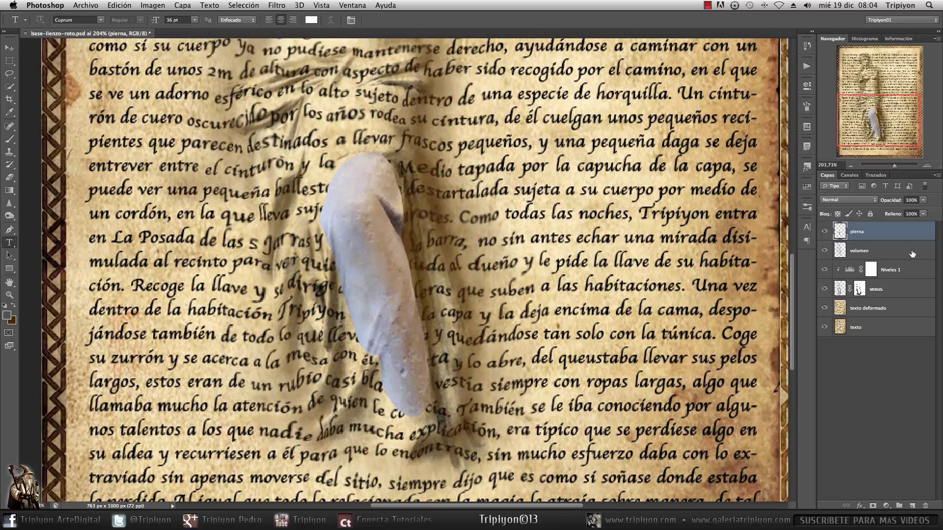
{"action": "left_click", "coordinate": [912, 506], "text": "ctrl"}
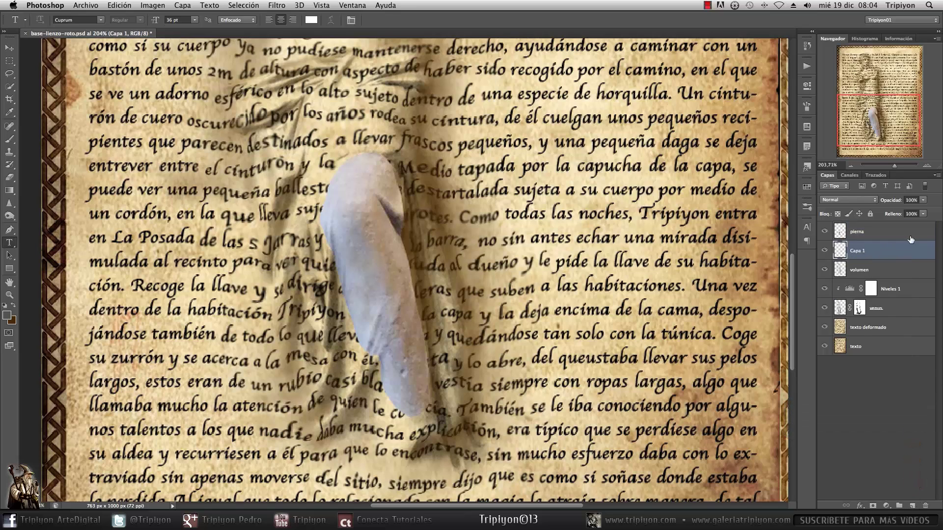
{"action": "double_click", "coordinate": [861, 252]}
{"action": "type", "text": "sombra pierna"}
{"action": "key", "text": "Return"}
Outline the leg's shadow with the Polygonal Lasso, from the knee down to the ankle, overlapping the leg and extending over the paper to its right.
{"action": "left_click", "coordinate": [9, 75]}
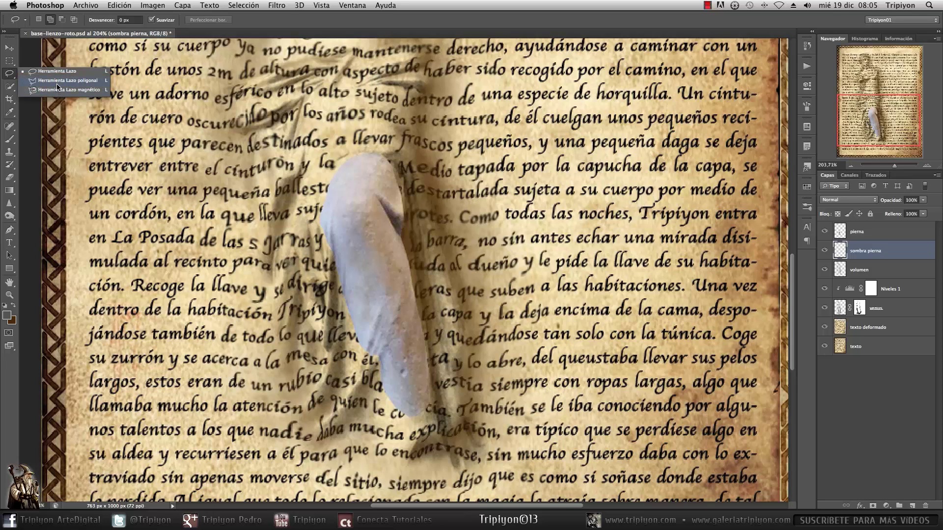
{"action": "left_click", "coordinate": [57, 83]}
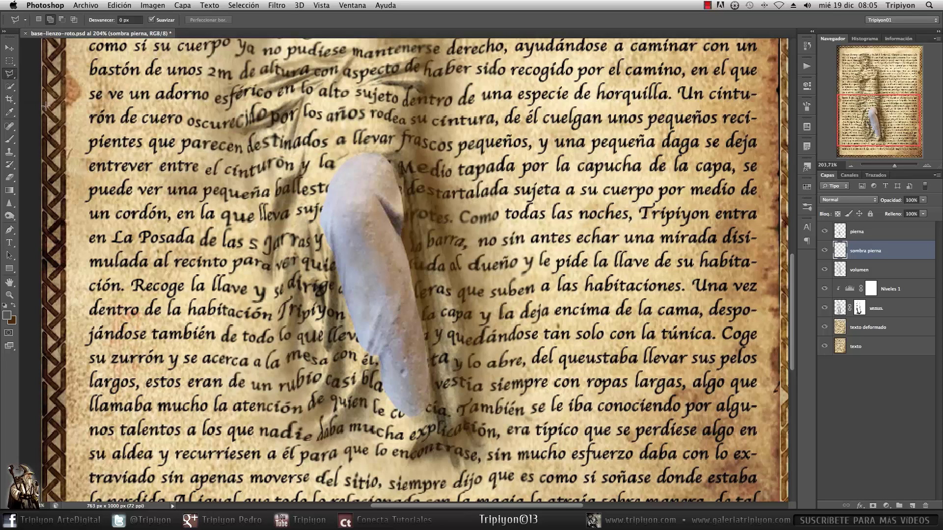
{"action": "left_click", "coordinate": [371, 152]}
{"action": "left_click", "coordinate": [432, 182]}
{"action": "left_click", "coordinate": [456, 203]}
{"action": "left_click", "coordinate": [464, 263]}
{"action": "left_click", "coordinate": [444, 385]}
{"action": "left_click", "coordinate": [414, 416]}
{"action": "left_click", "coordinate": [342, 214]}
{"action": "left_click", "coordinate": [369, 173]}
{"action": "left_click", "coordinate": [370, 153]}
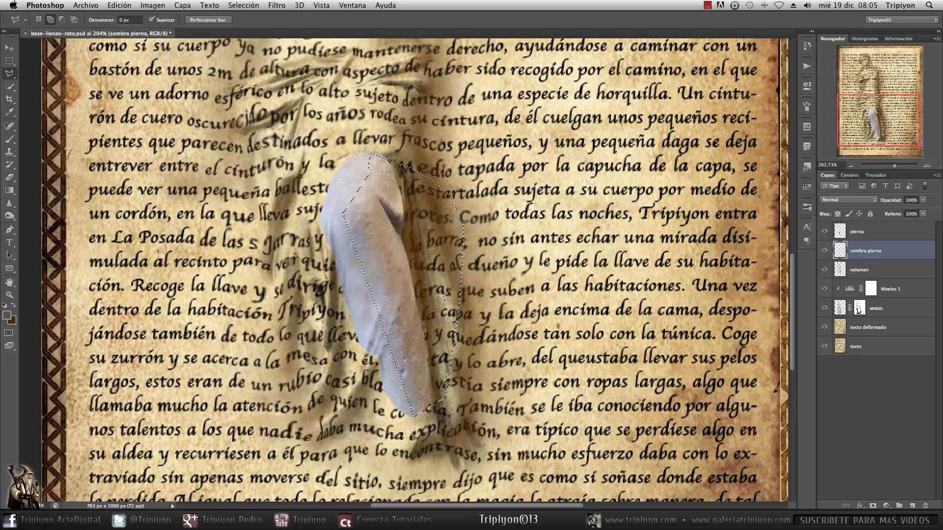
Reset the colours to default, fill the shadow selection with black on the "sombra pierna" layer, and deselect.
{"action": "left_click_drag", "start_coordinate": [424, 271], "coordinate": [416, 284]}
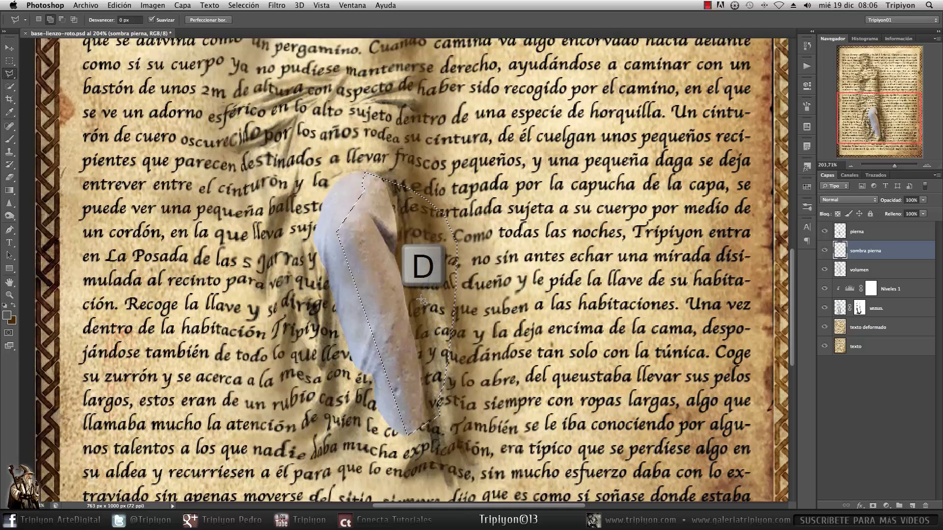
{"action": "key", "text": "d"}
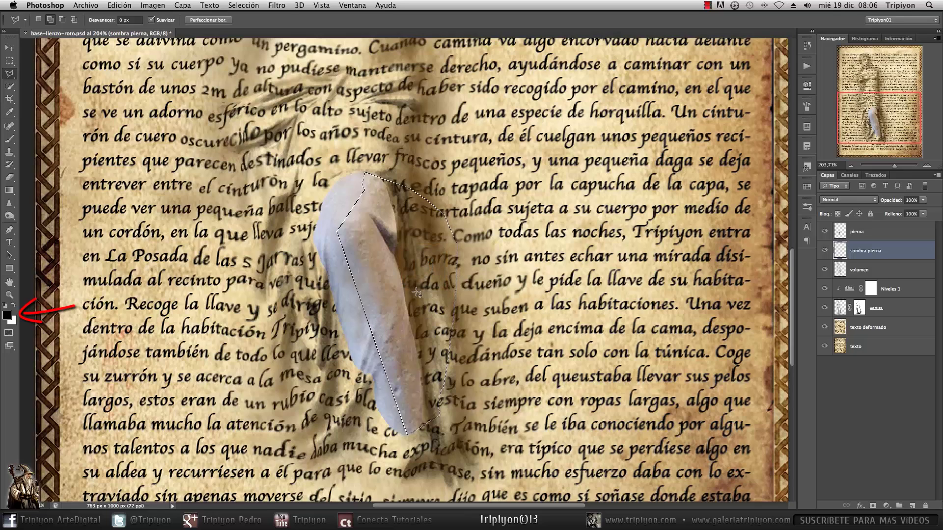
{"action": "key", "text": "alt+BackSpace"}
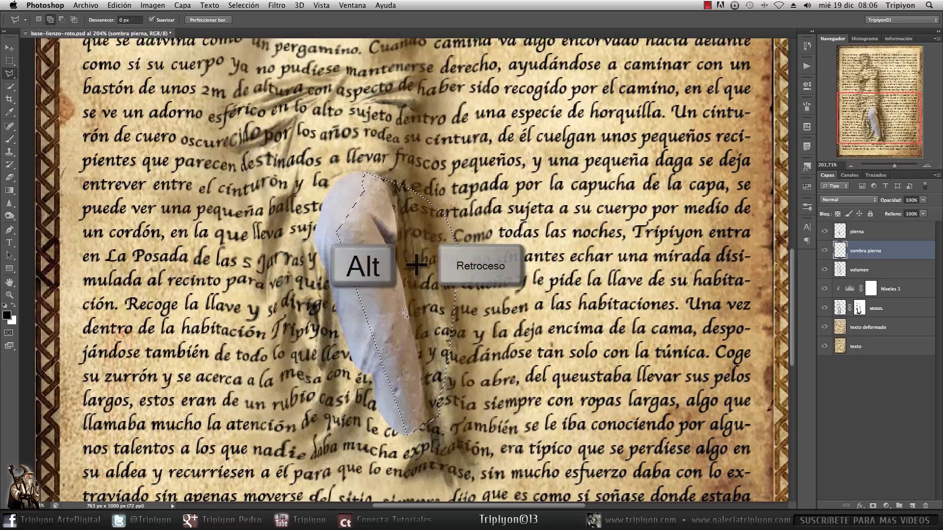
{"action": "key", "text": "alt+BackSpace"}
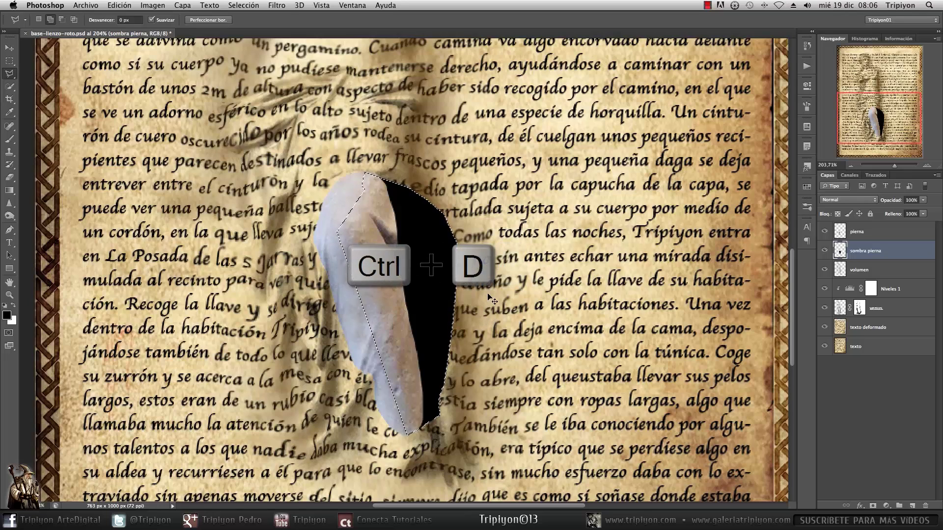
{"action": "key", "text": "ctrl+d"}
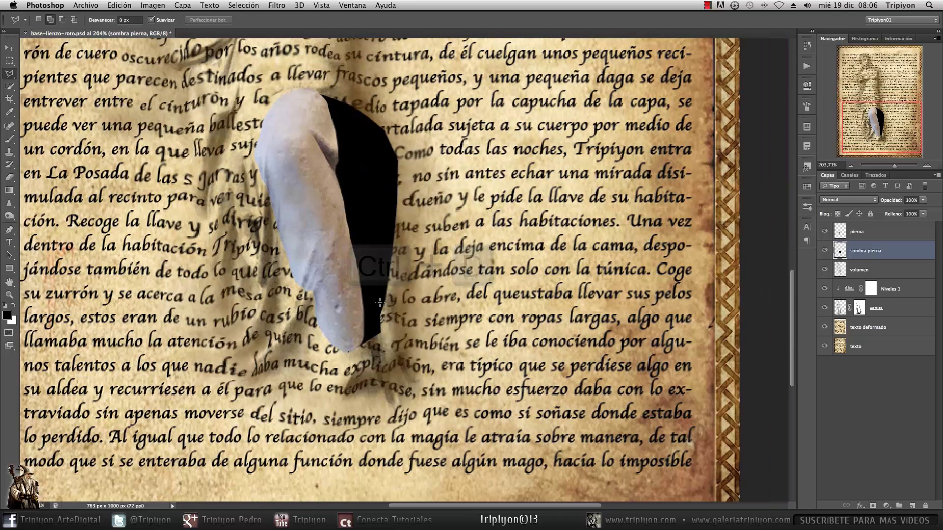
Touch up the lower outer edge of the black shadow with a hard 13 px Eraser at 100% hardness.
{"action": "scroll", "coordinate": [377, 338], "scroll_direction": "down", "scroll_amount": 3}
{"action": "scroll", "coordinate": [377, 338], "scroll_direction": "right", "scroll_amount": 2}
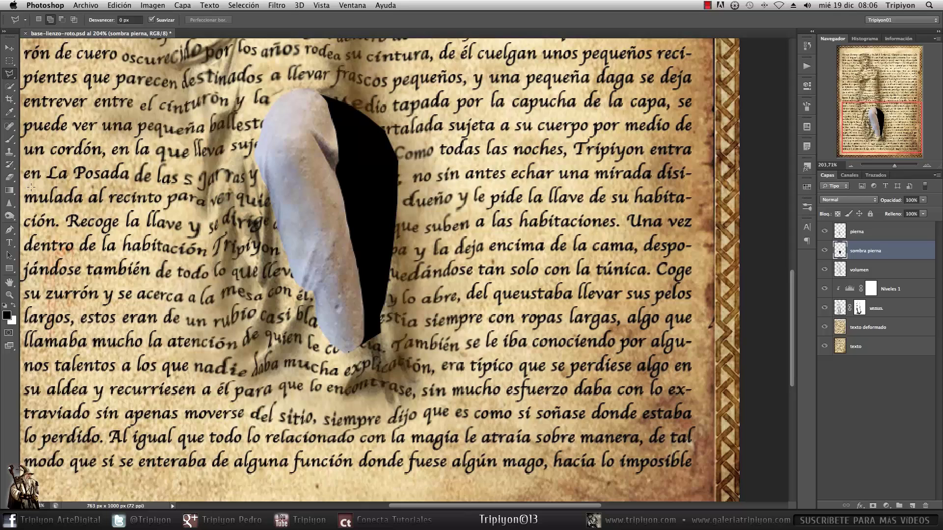
{"action": "key", "text": "e"}
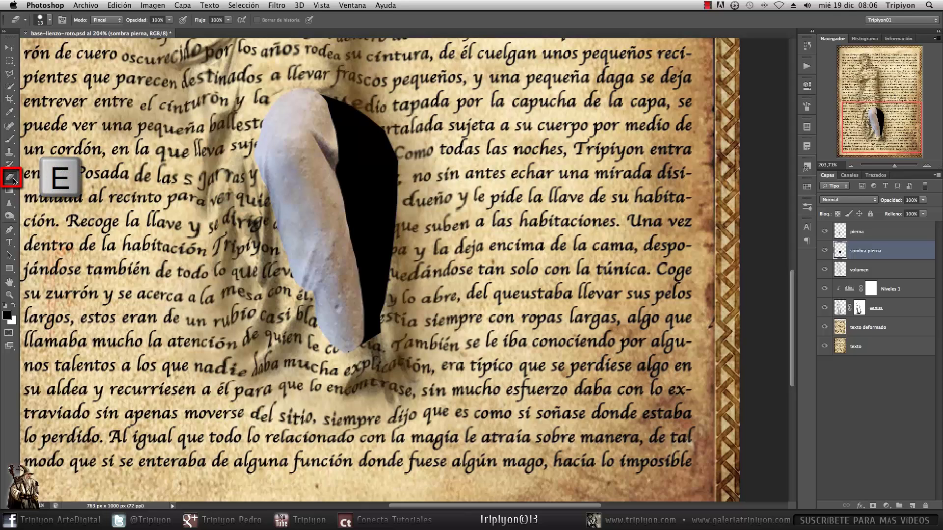
{"action": "right_click", "coordinate": [404, 301]}
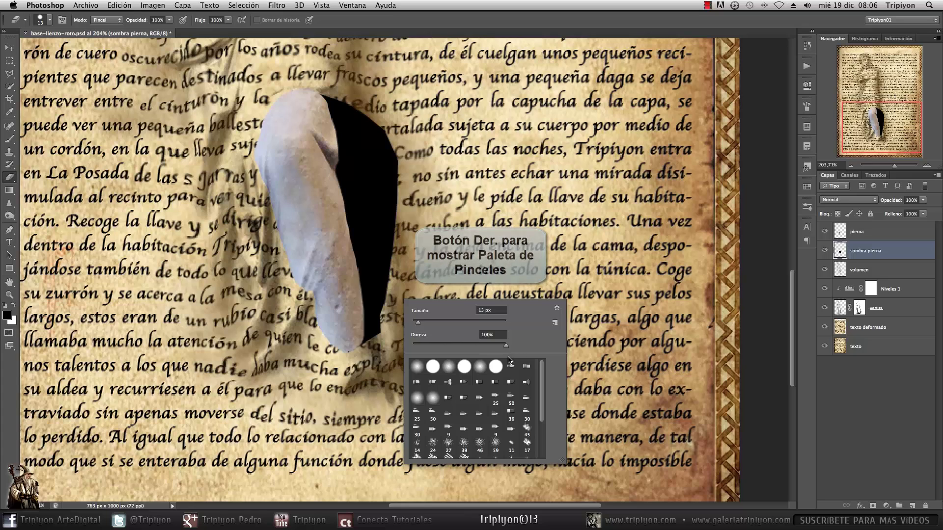
{"action": "key", "text": "Return"}
{"action": "left_click_drag", "start_coordinate": [387, 322], "coordinate": [379, 344]}
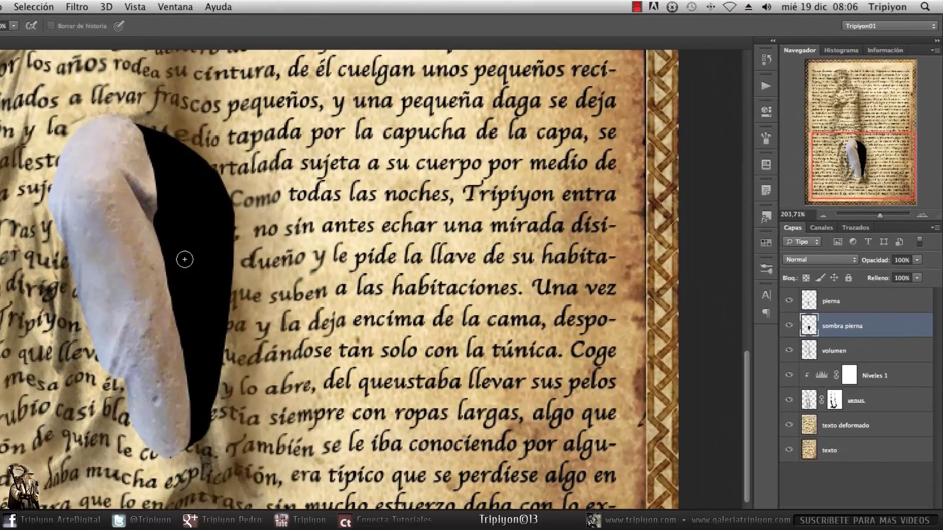
Apply a Gaussian Blur with a radius of 1 pixel to the "sombra pierna" layer.
{"action": "left_click", "coordinate": [80, 8]}
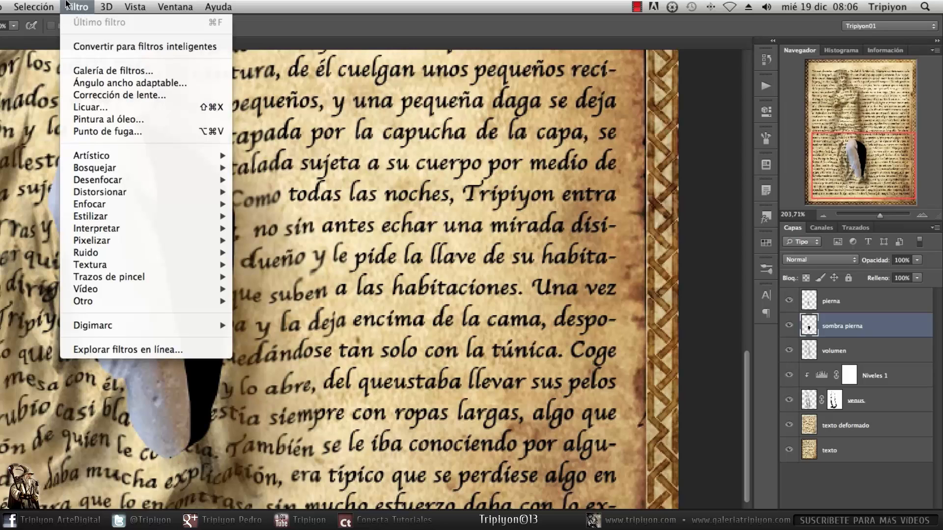
{"action": "mouse_move", "coordinate": [139, 180]}
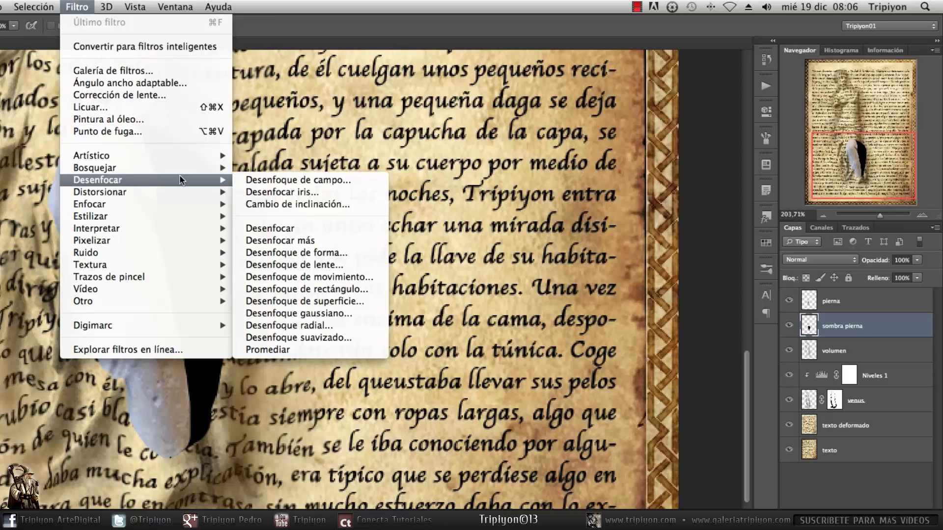
{"action": "left_click", "coordinate": [332, 314]}
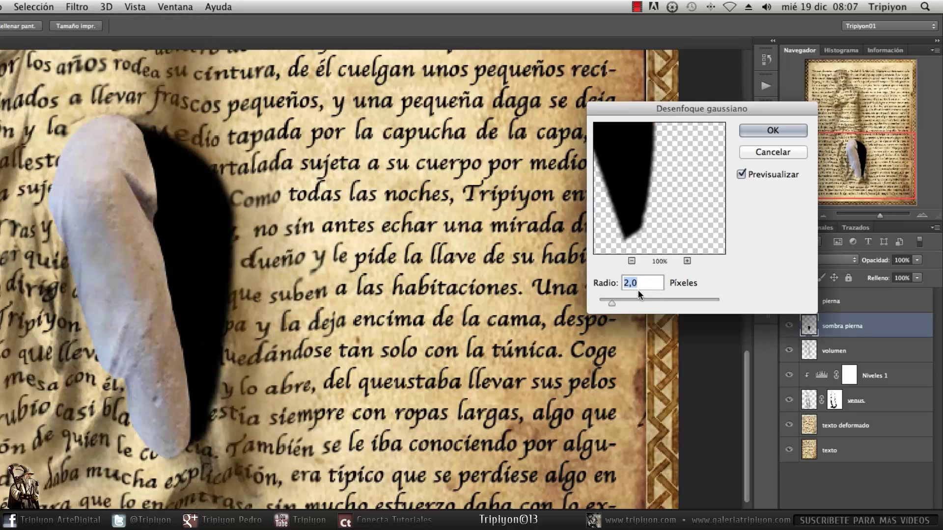
{"action": "type", "text": "1"}
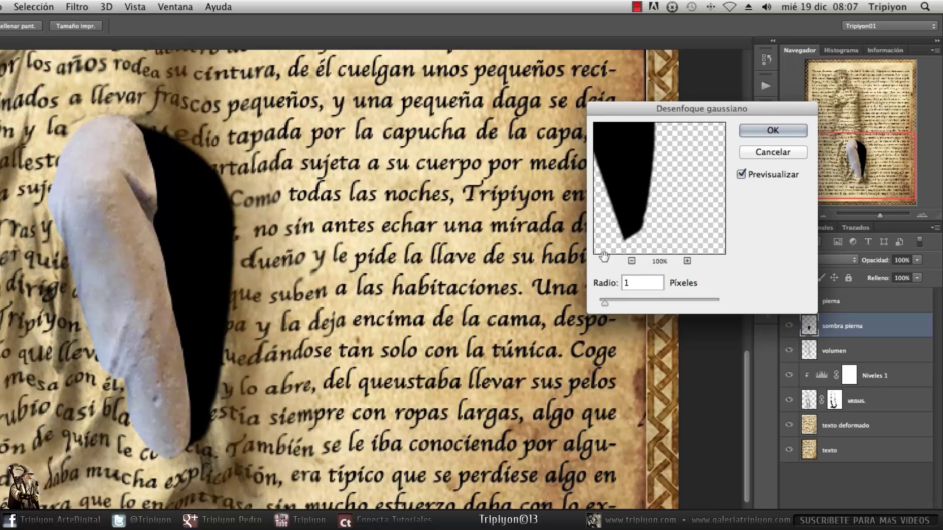
{"action": "left_click", "coordinate": [772, 131]}
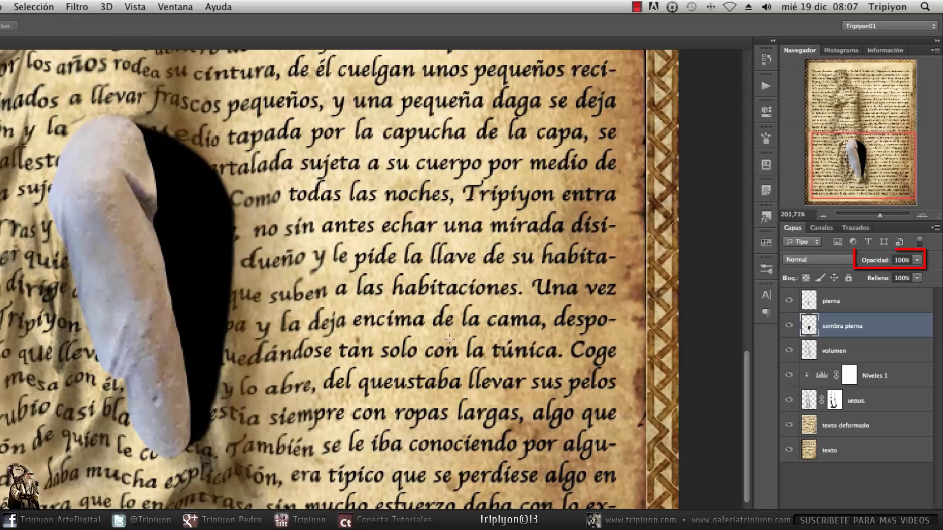
Lower the opacity of the "sombra pierna" layer to 30%.
{"action": "left_click_drag", "start_coordinate": [884, 260], "coordinate": [874, 262]}
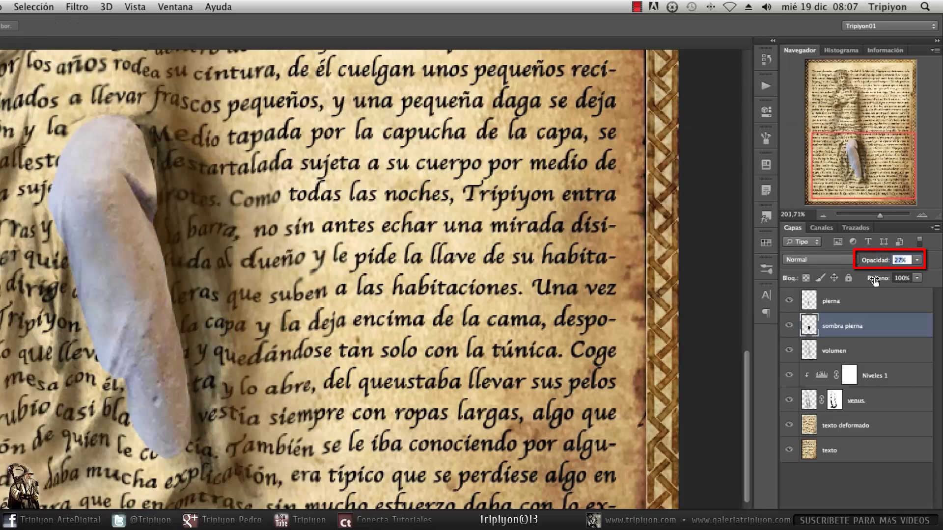
{"action": "left_click_drag", "start_coordinate": [287, 375], "coordinate": [347, 434]}
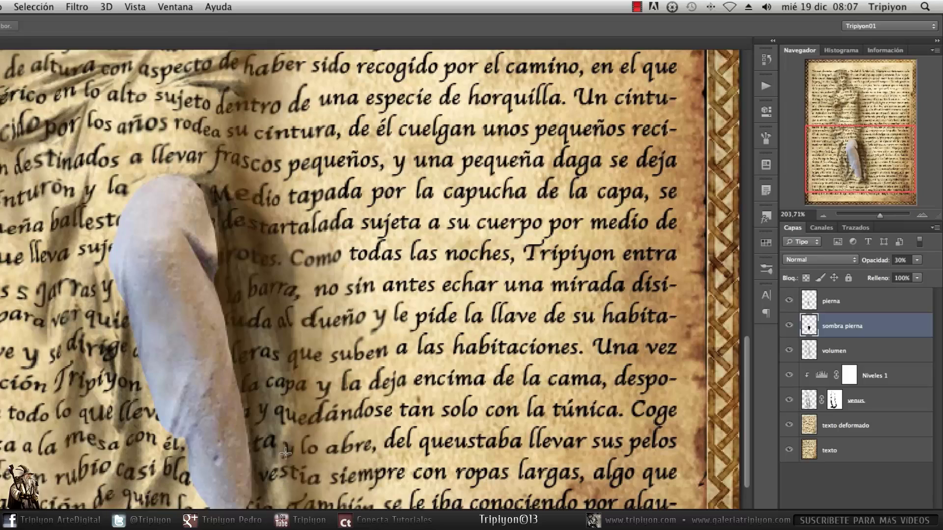
{"action": "scroll", "coordinate": [283, 433], "scroll_direction": "right", "scroll_amount": 3}
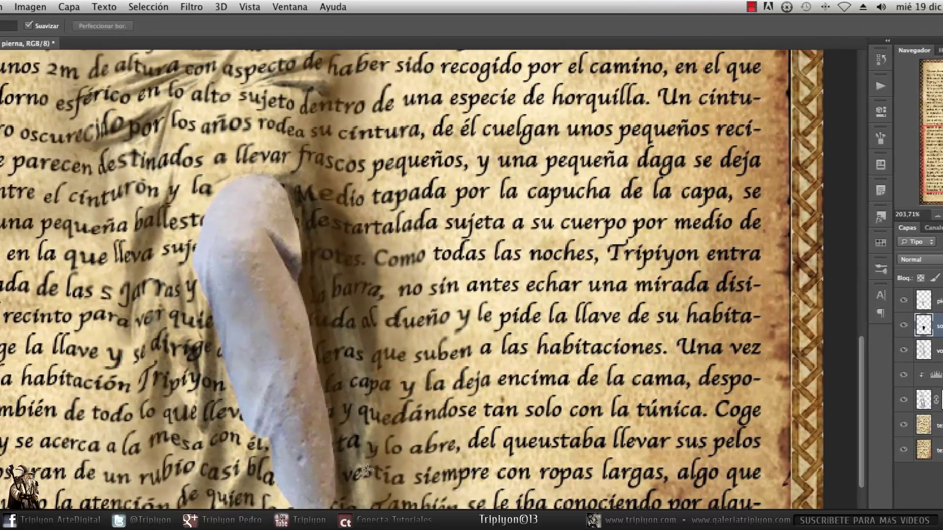
Apply Selective Color to the shadow's blacks with cyan -10%, yellow +13% and black -5%, comparing the preview before accepting.
{"action": "left_click", "coordinate": [30, 7]}
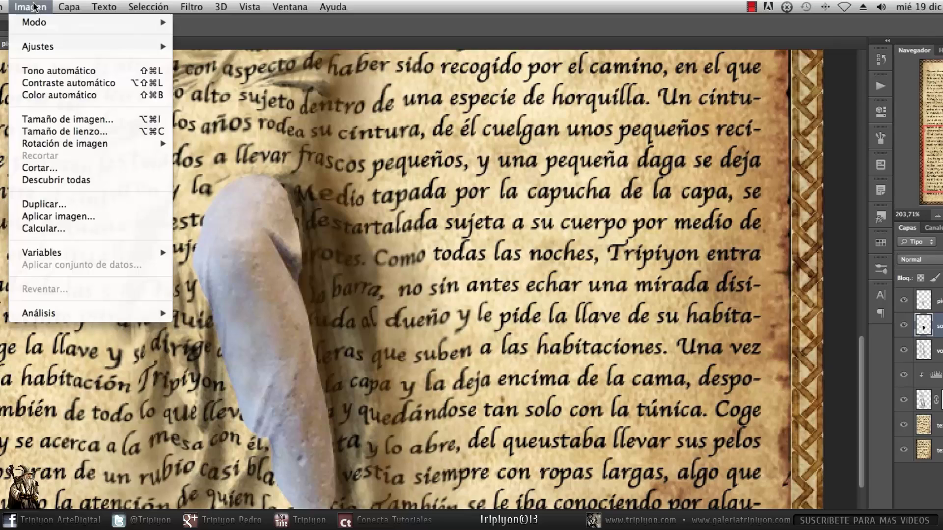
{"action": "mouse_move", "coordinate": [52, 46]}
{"action": "left_click", "coordinate": [263, 253]}
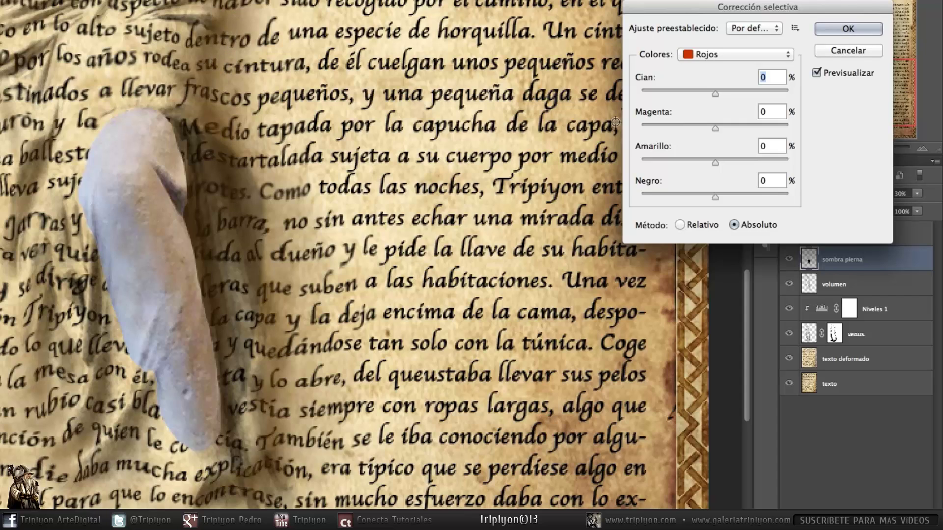
{"action": "left_click", "coordinate": [714, 55]}
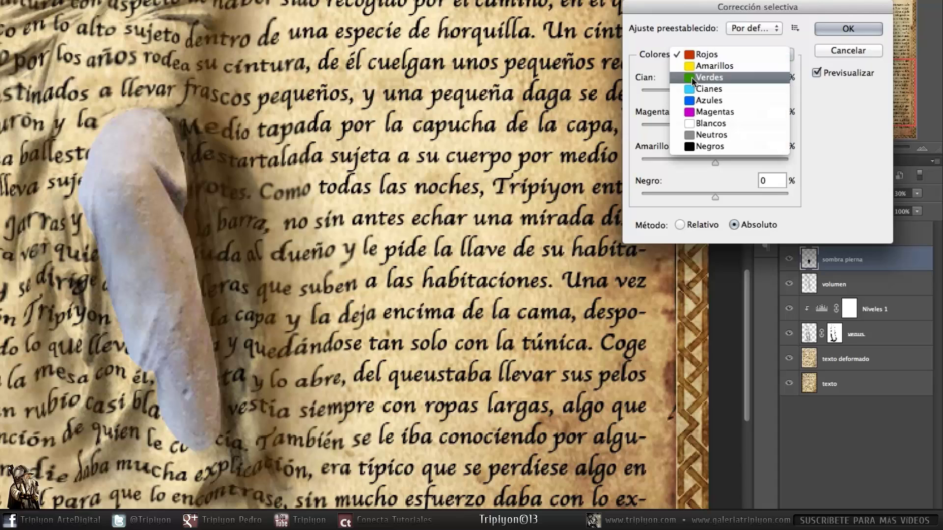
{"action": "left_click", "coordinate": [717, 146]}
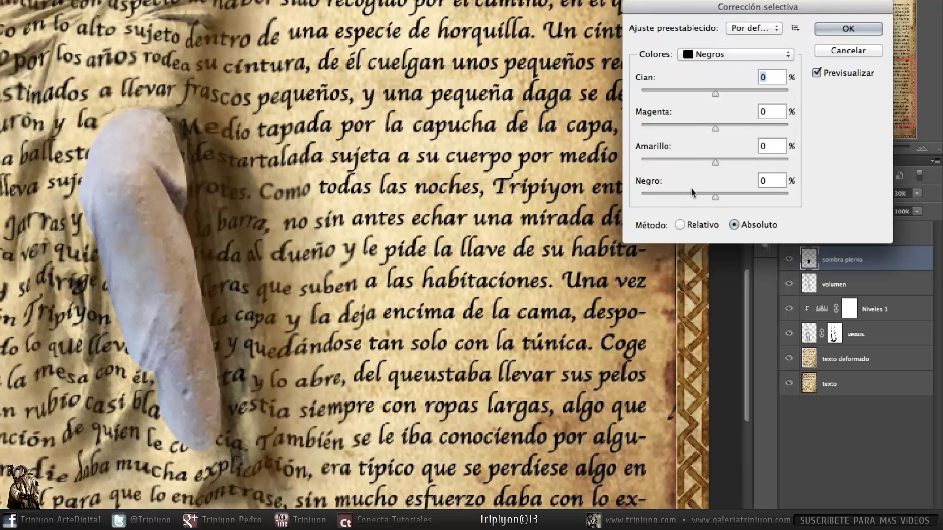
{"action": "left_click_drag", "start_coordinate": [714, 196], "coordinate": [712, 199]}
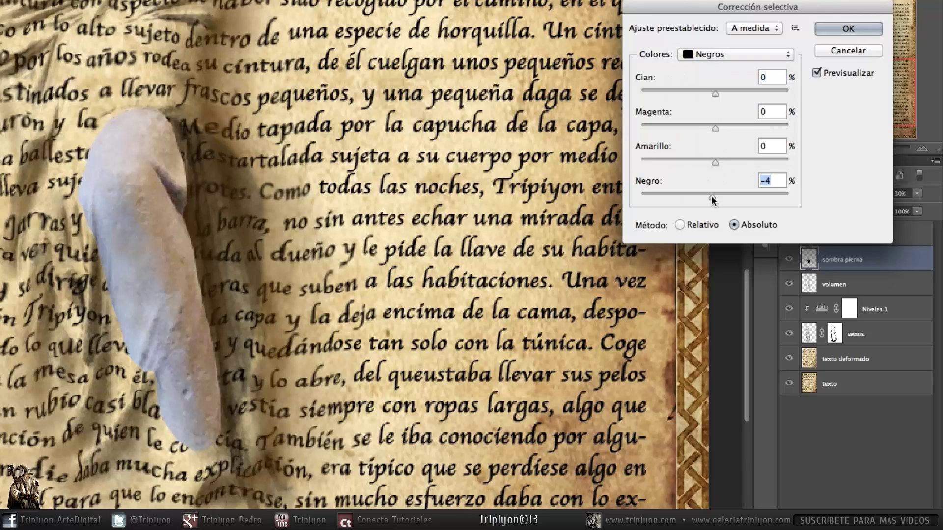
{"action": "left_click_drag", "start_coordinate": [715, 163], "coordinate": [724, 162]}
{"action": "left_click_drag", "start_coordinate": [715, 91], "coordinate": [707, 89]}
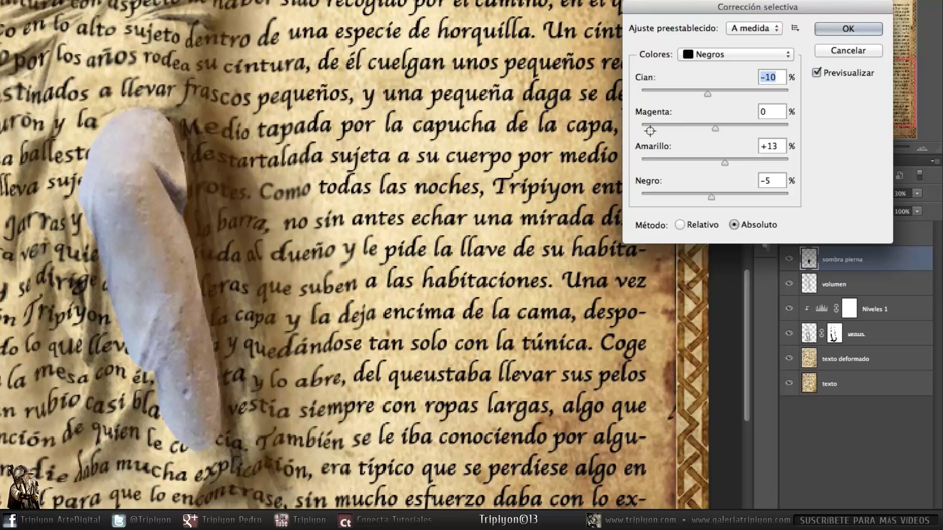
{"action": "left_click", "coordinate": [835, 72]}
{"action": "left_click", "coordinate": [837, 73]}
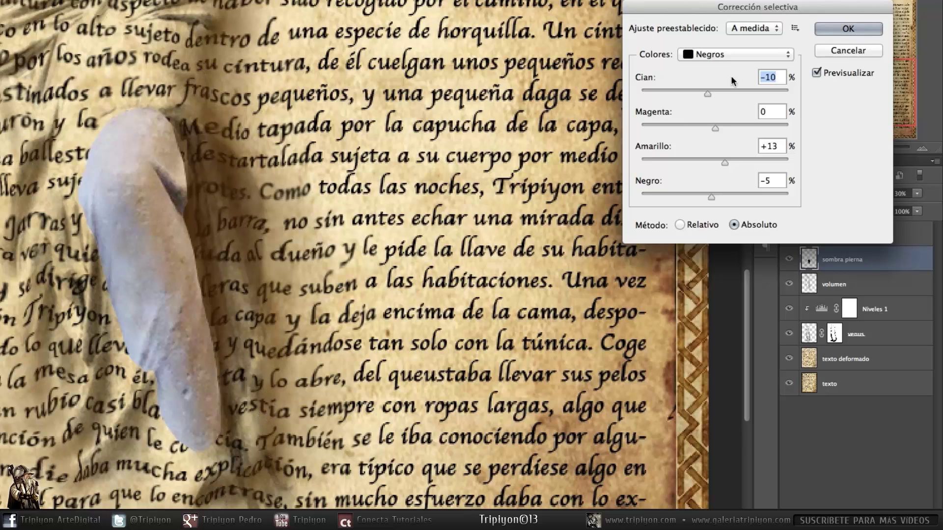
{"action": "left_click", "coordinate": [853, 31]}
Create a new layer group above the "pierna" layer and name it "G papel roto".
{"action": "scroll", "coordinate": [600, 322], "scroll_direction": "down", "scroll_amount": 2}
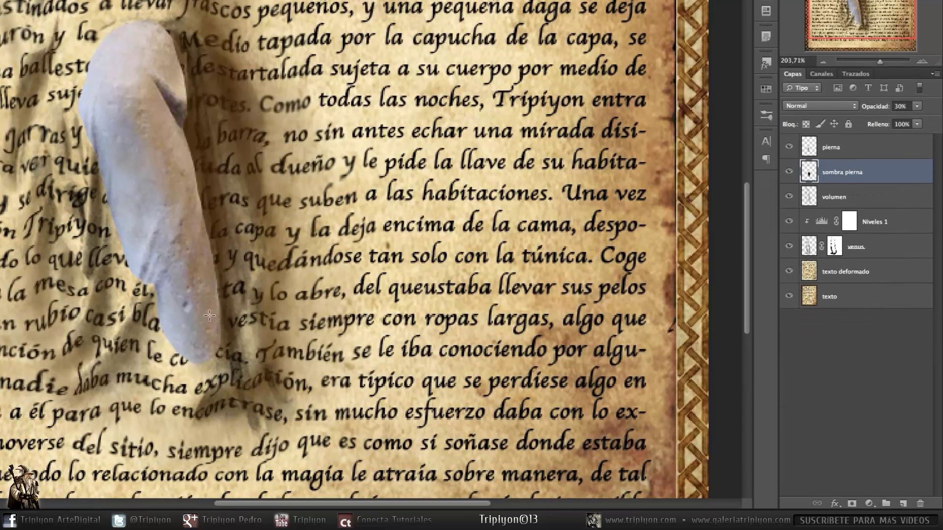
{"action": "left_click", "coordinate": [861, 147]}
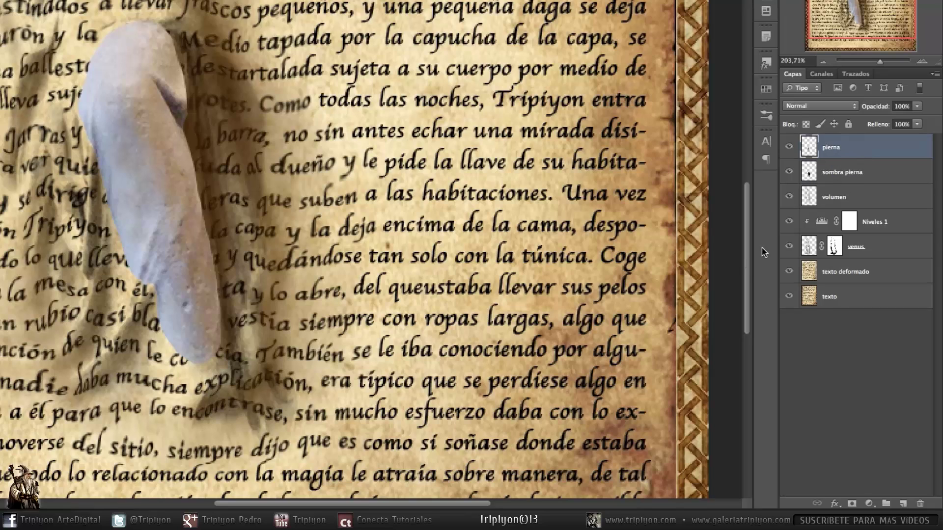
{"action": "left_click", "coordinate": [886, 503]}
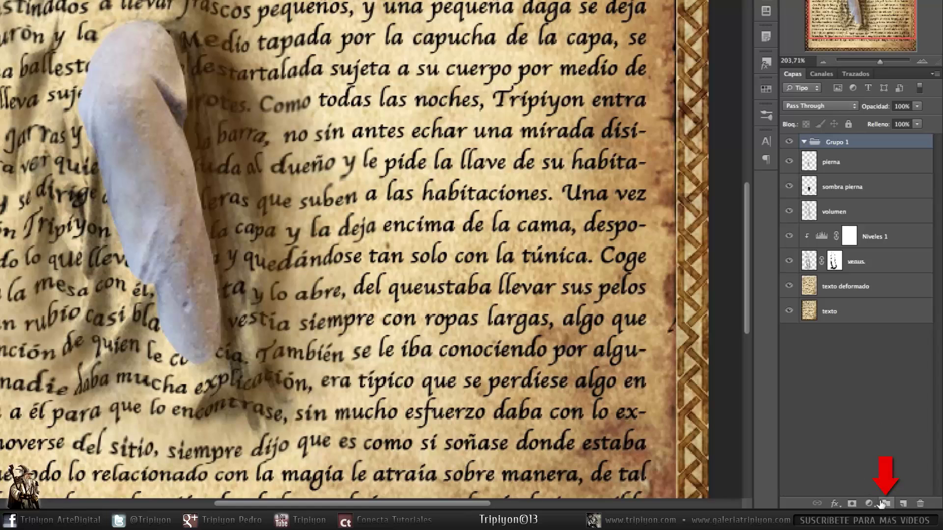
{"action": "double_click", "coordinate": [845, 144]}
{"action": "type", "text": "G papel roto"}
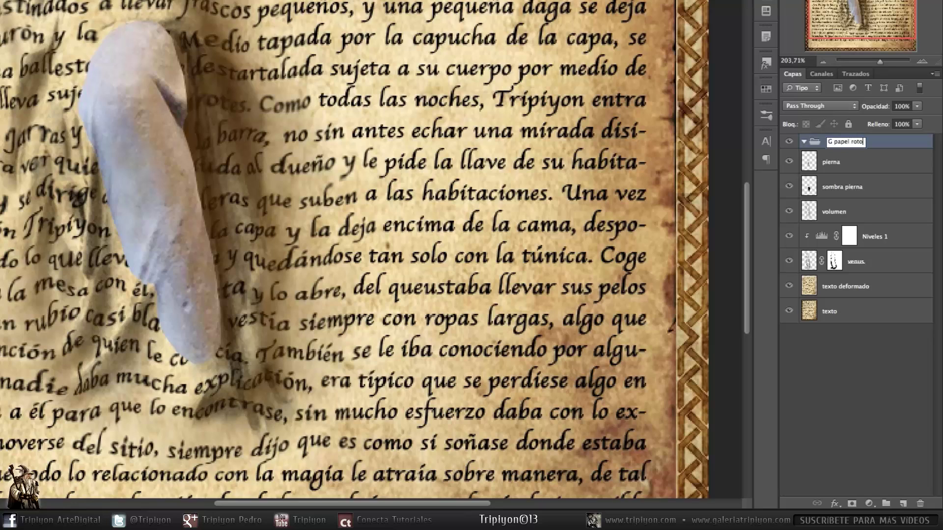
{"action": "key", "text": "Return"}
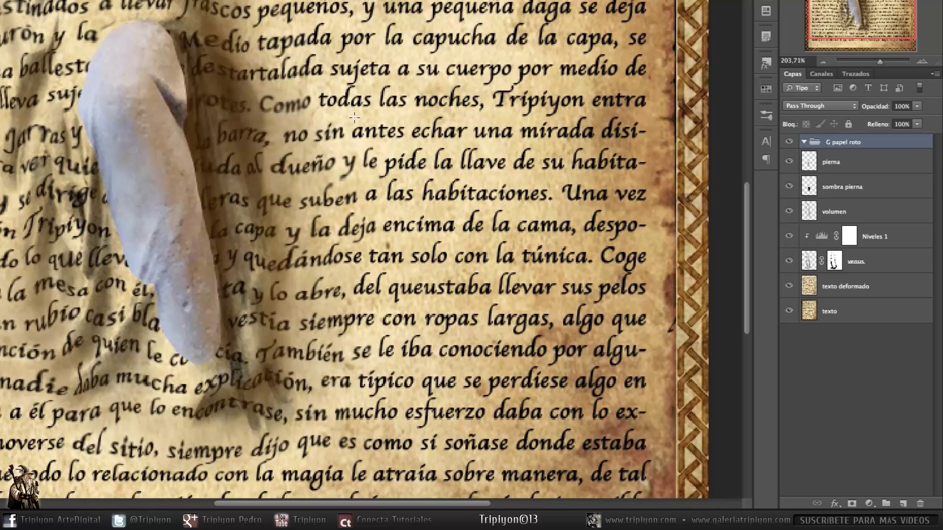
Create a new layer inside the "G papel roto" group and name it "papel roto".
{"action": "left_click", "coordinate": [902, 503]}
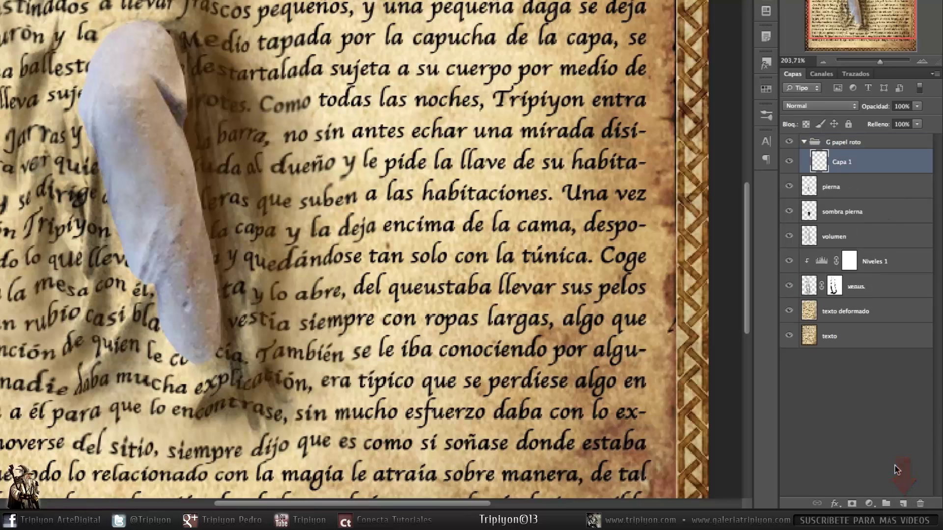
{"action": "double_click", "coordinate": [842, 162]}
{"action": "type", "text": "papel roto"}
{"action": "key", "text": "Return"}
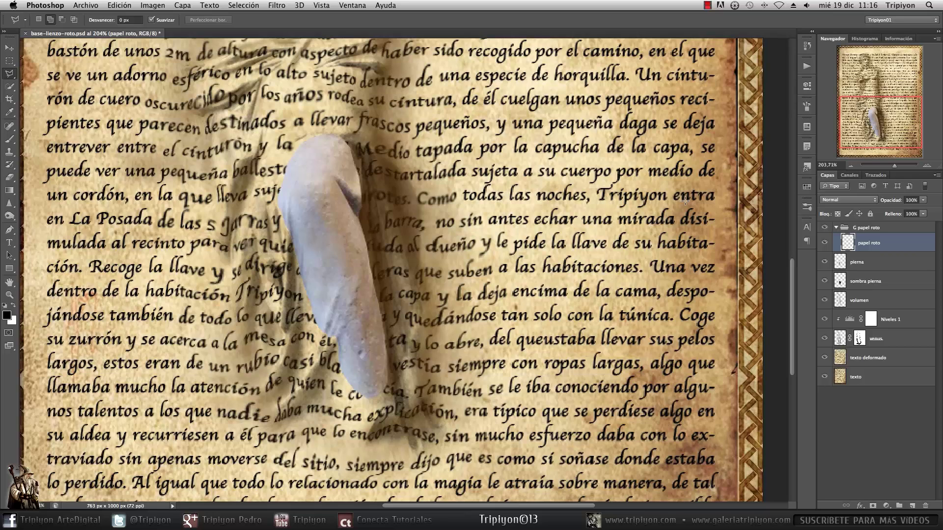
Set the foreground colour to dark brown #4a2900 and the background colour to light tan #e3cd91.
{"action": "key", "text": "l"}
{"action": "left_click", "coordinate": [807, 189]}
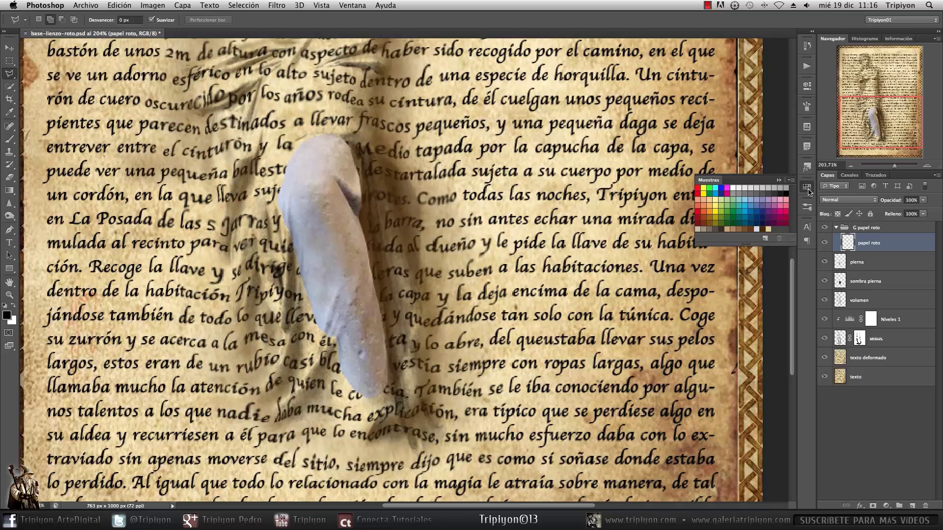
{"action": "left_click", "coordinate": [764, 229]}
{"action": "key", "text": "x"}
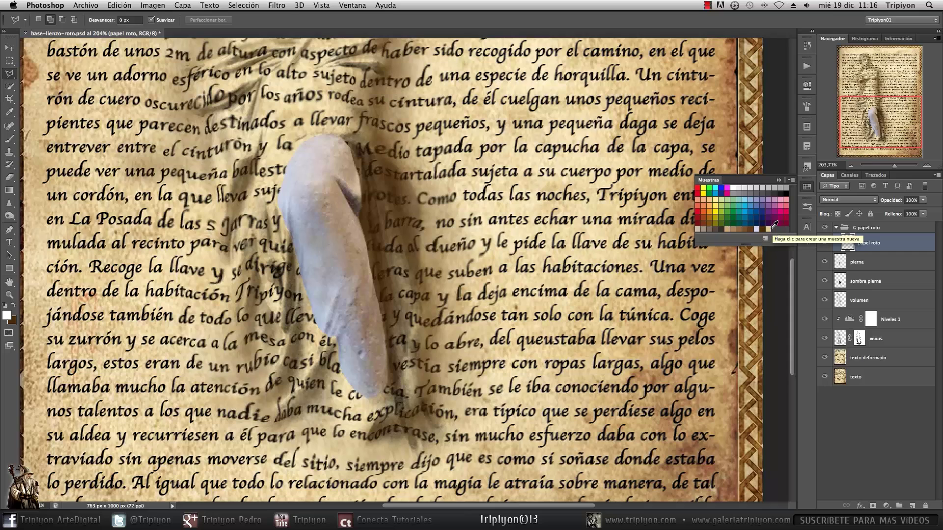
{"action": "key", "text": "x"}
{"action": "left_click", "coordinate": [768, 228], "text": "super"}
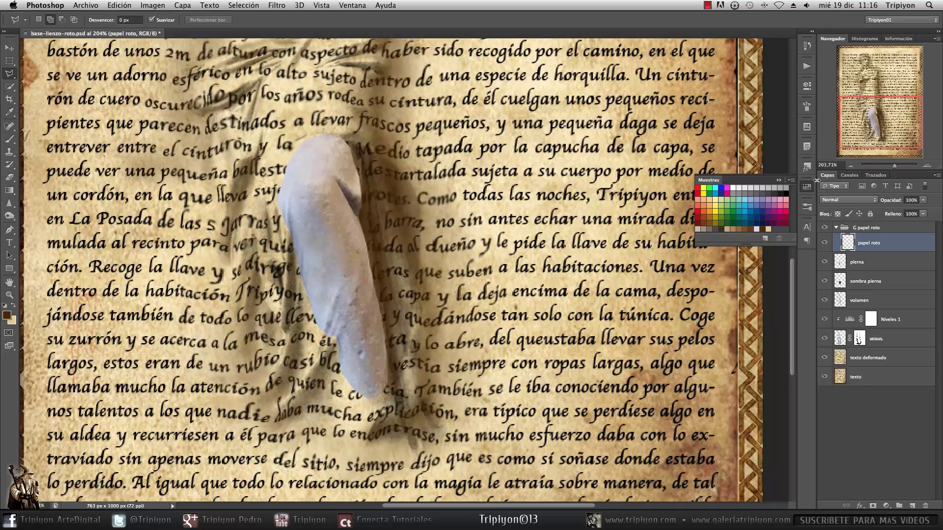
{"action": "left_click", "coordinate": [9, 317]}
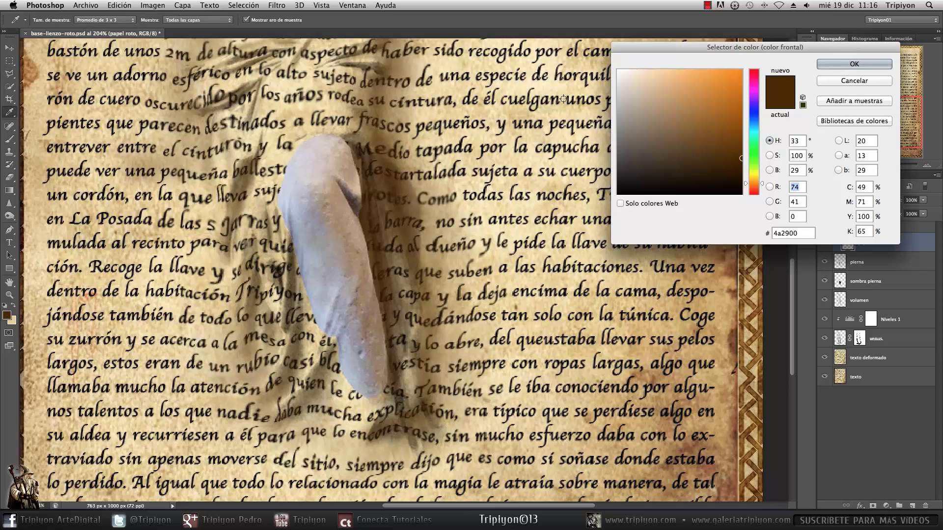
{"action": "left_click_drag", "start_coordinate": [755, 47], "coordinate": [614, 47]}
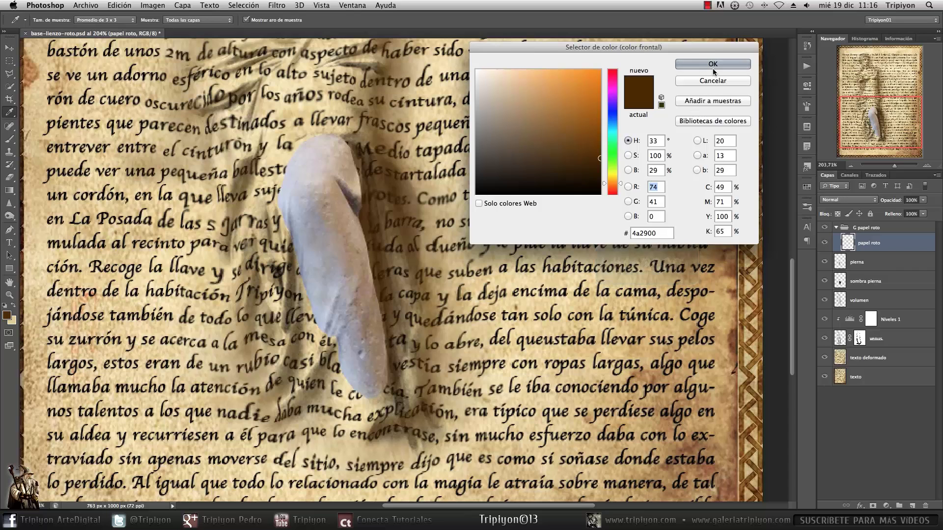
{"action": "key", "text": "Return"}
{"action": "left_click", "coordinate": [11, 321]}
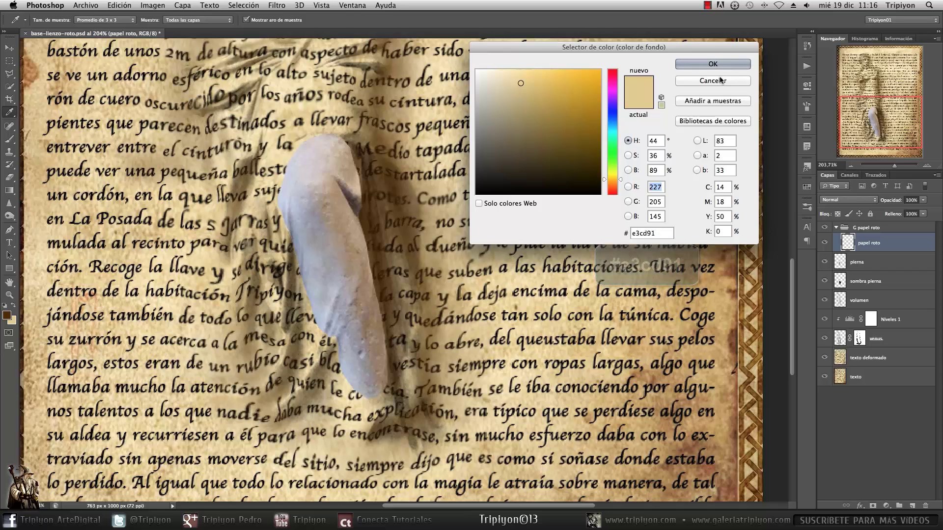
{"action": "key", "text": "Return"}
Outline a torn-paper flap with the Polygonal Lasso along the upper-left edge of the knee, over the adjoining text.
{"action": "key", "text": "l"}
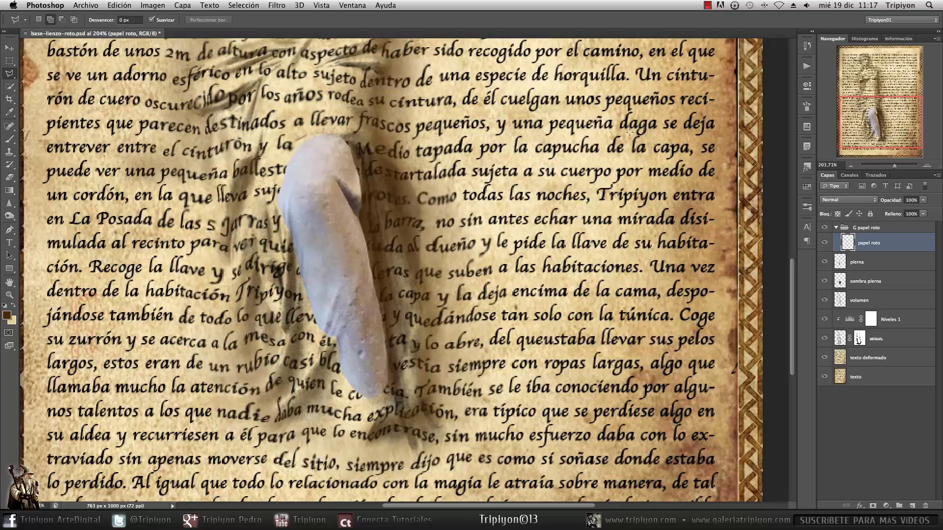
{"action": "scroll", "coordinate": [336, 143], "scroll_direction": "up", "scroll_amount": 5}
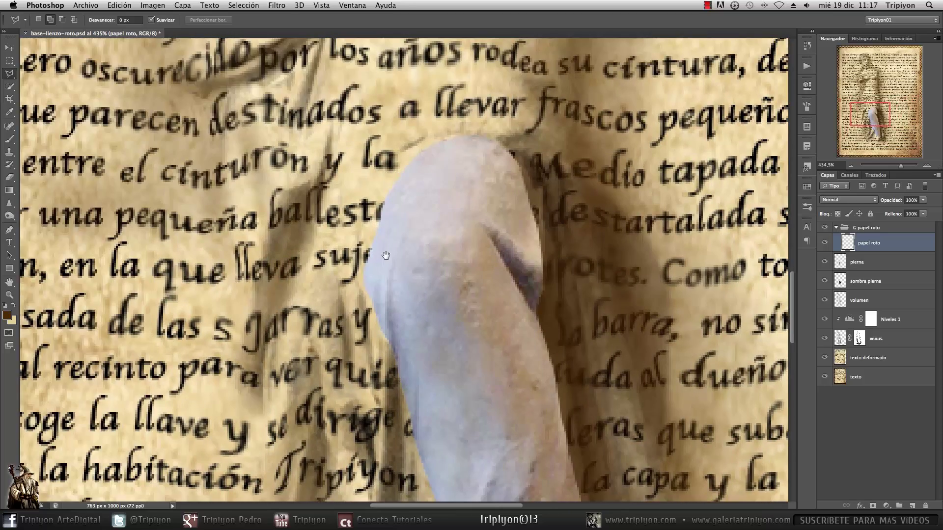
{"action": "scroll", "coordinate": [392, 226], "scroll_direction": "up", "scroll_amount": 2}
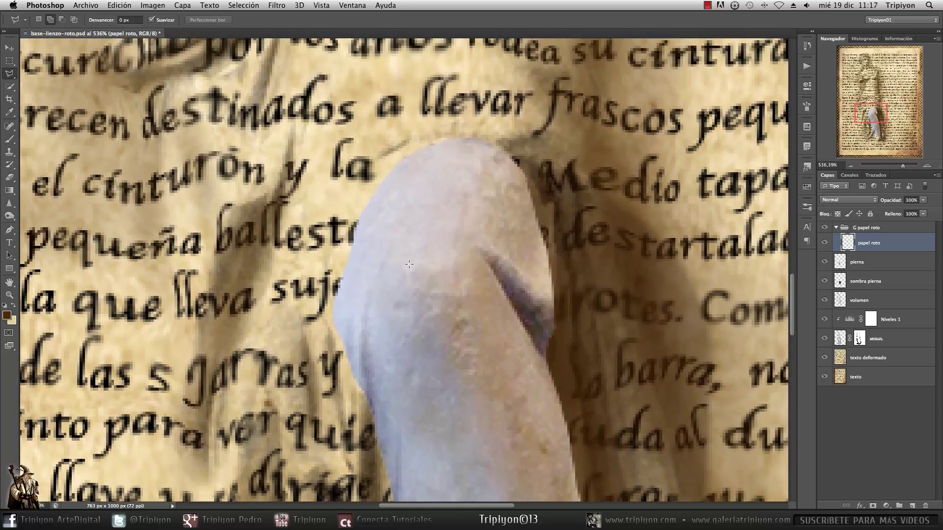
{"action": "scroll", "coordinate": [383, 227], "scroll_direction": "up", "scroll_amount": 1}
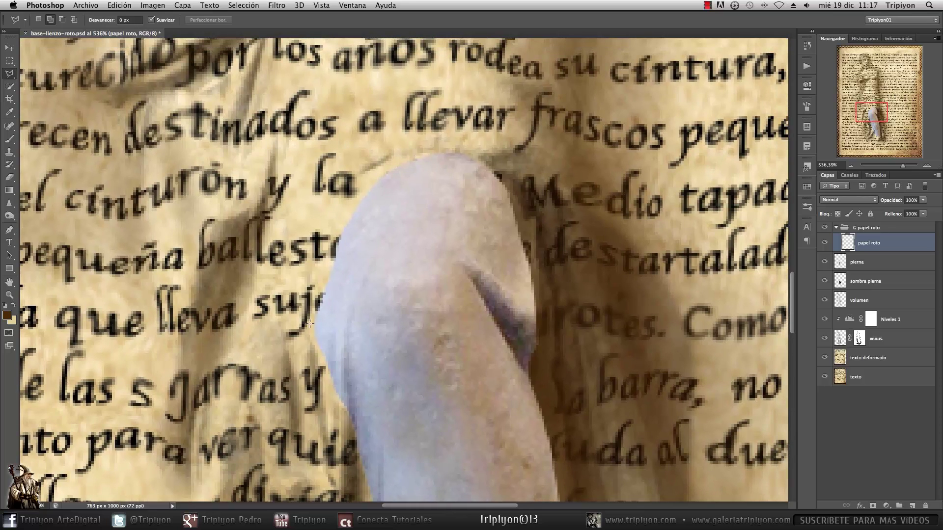
{"action": "left_click", "coordinate": [383, 173]}
{"action": "left_click", "coordinate": [344, 227]}
{"action": "left_click", "coordinate": [320, 313]}
{"action": "left_click", "coordinate": [253, 311]}
{"action": "left_click", "coordinate": [238, 279]}
{"action": "left_click", "coordinate": [260, 227]}
{"action": "left_click", "coordinate": [320, 195]}
{"action": "left_click", "coordinate": [320, 143]}
{"action": "left_click", "coordinate": [317, 123]}
{"action": "left_click", "coordinate": [371, 147]}
{"action": "left_click", "coordinate": [381, 179]}
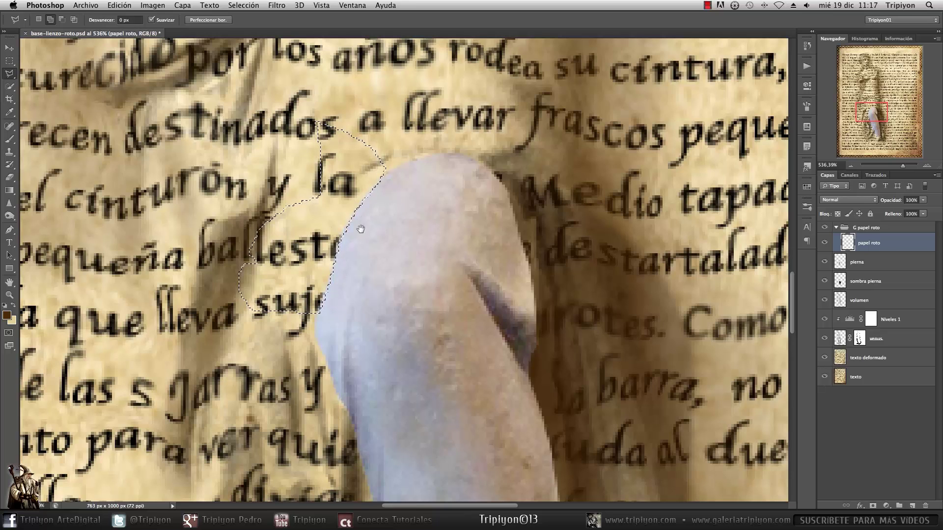
Fill the selected flap with a linear foreground-to-background gradient, dark brown beside the knee and light tan at the outer edge.
{"action": "left_click_drag", "start_coordinate": [361, 230], "coordinate": [389, 244]}
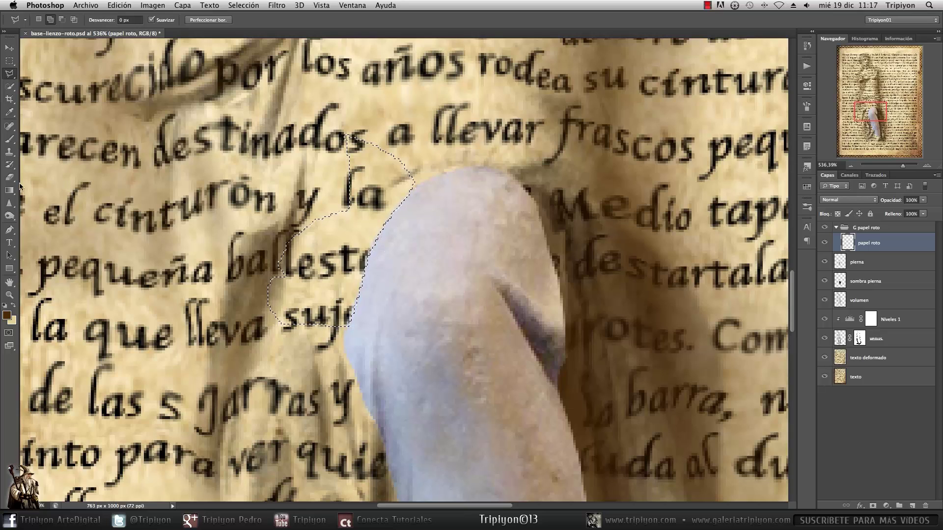
{"action": "key", "text": "g"}
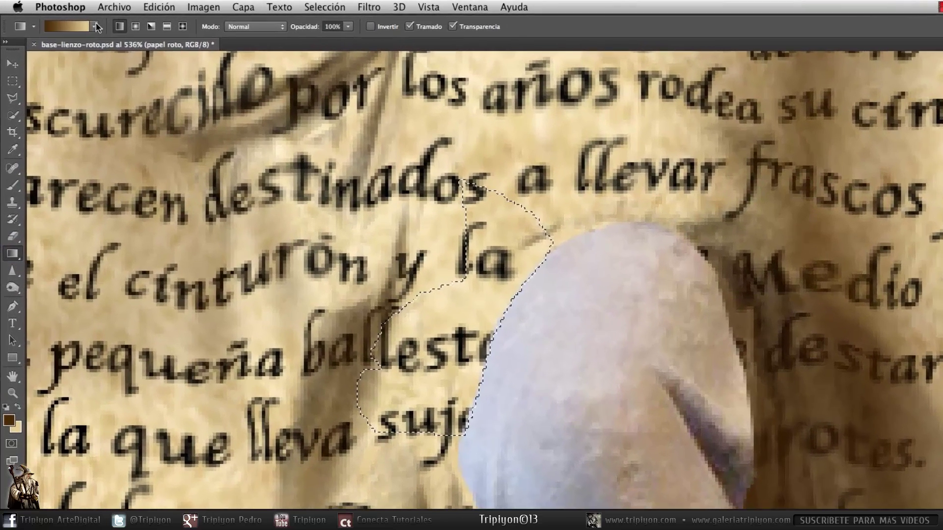
{"action": "left_click", "coordinate": [70, 20]}
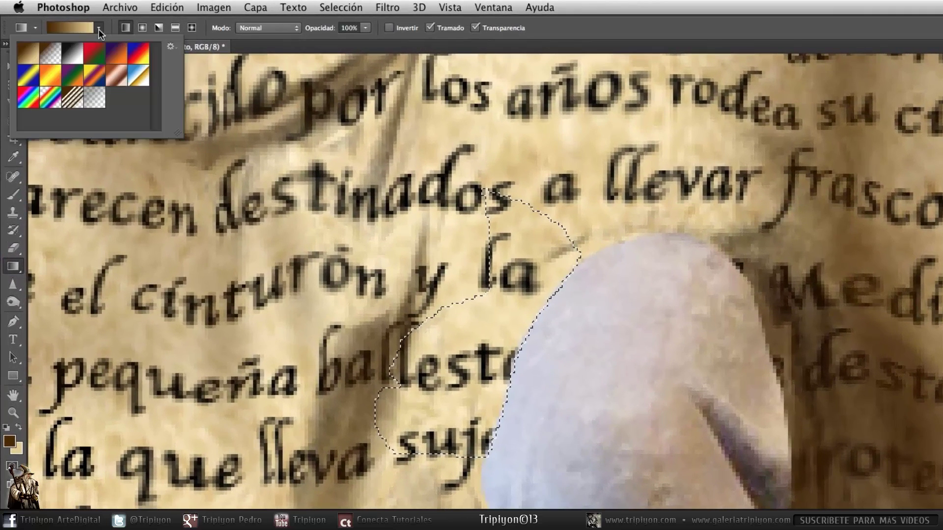
{"action": "left_click", "coordinate": [24, 57]}
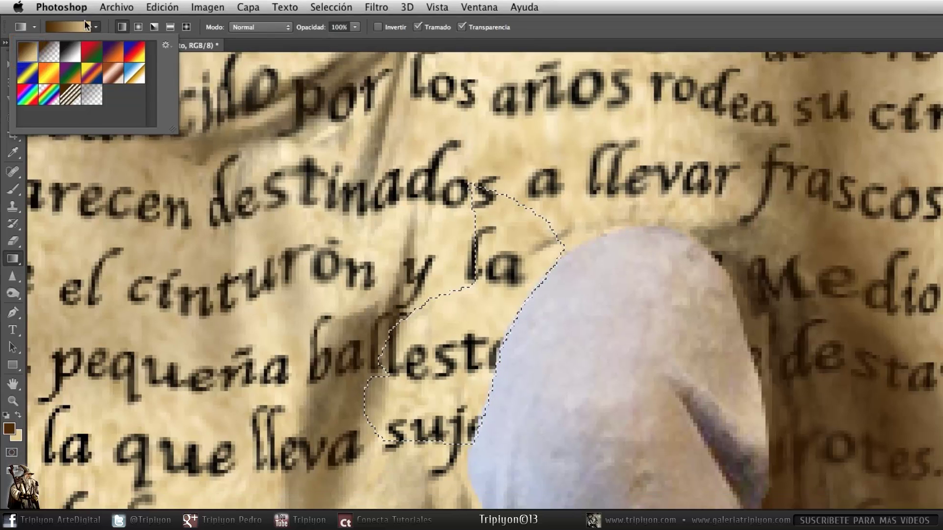
{"action": "left_click", "coordinate": [96, 27]}
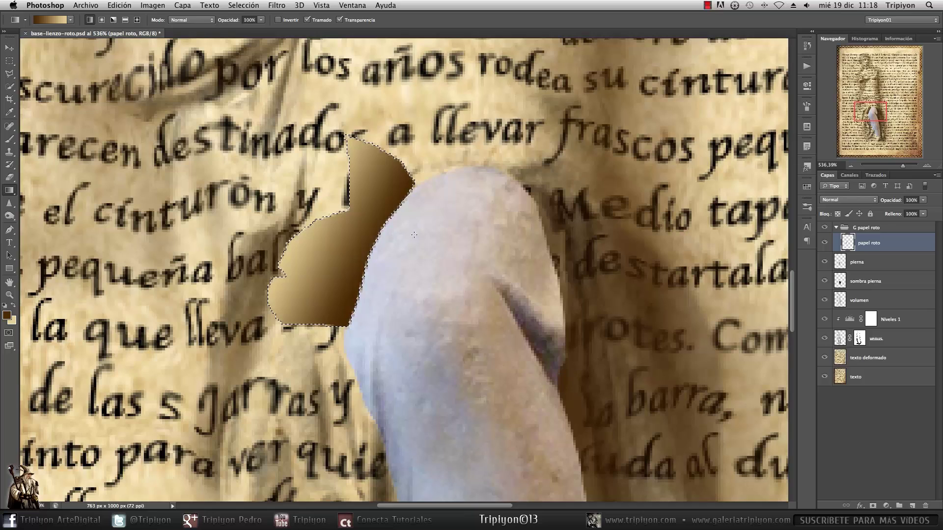
Choose a soft round brush with 0% hardness and set its opacity to 50%.
{"action": "key", "text": "b"}
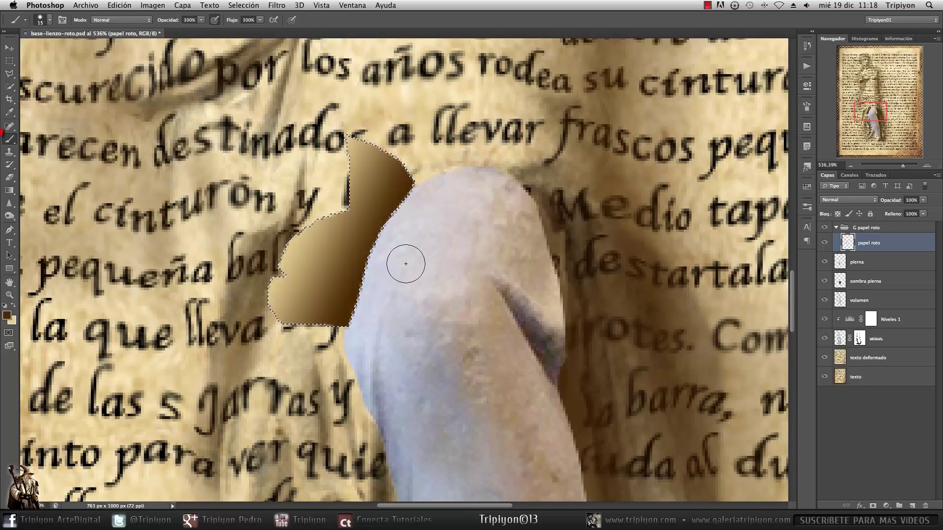
{"action": "right_click", "coordinate": [434, 236]}
{"action": "left_click", "coordinate": [463, 306]}
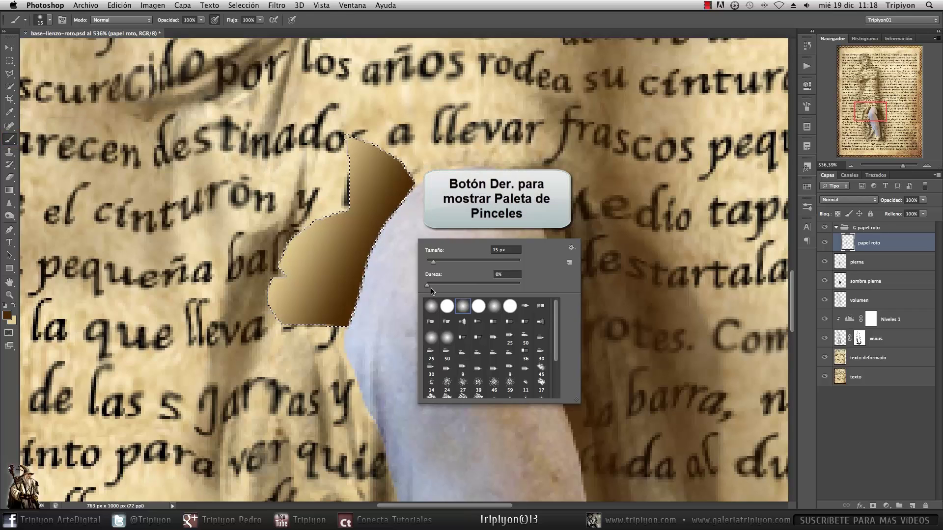
{"action": "left_click", "coordinate": [387, 261]}
{"action": "key", "text": "5"}
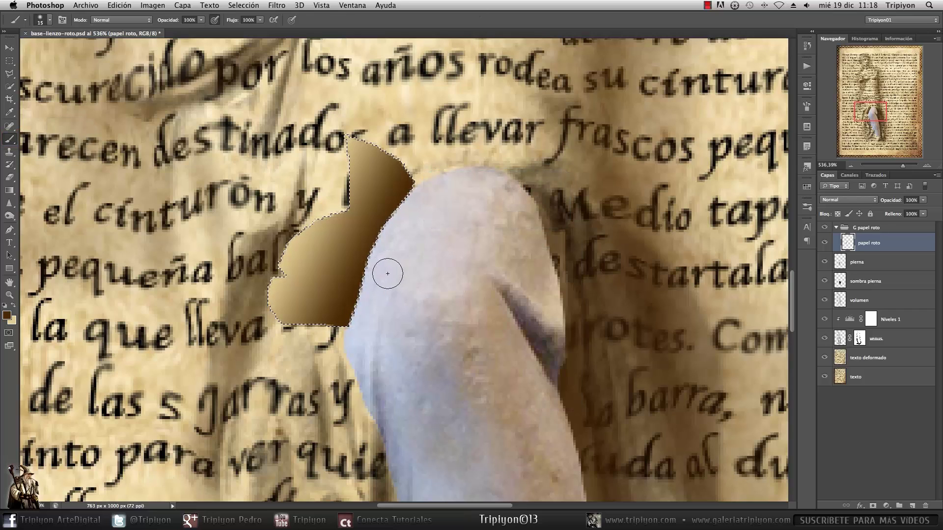
Paint folds on the flap beside the knee with a 10 px brush, alternating dark brown and light tan, and deselect it.
{"action": "key", "text": "bracketleft"}
{"action": "key", "text": "bracketleft"}
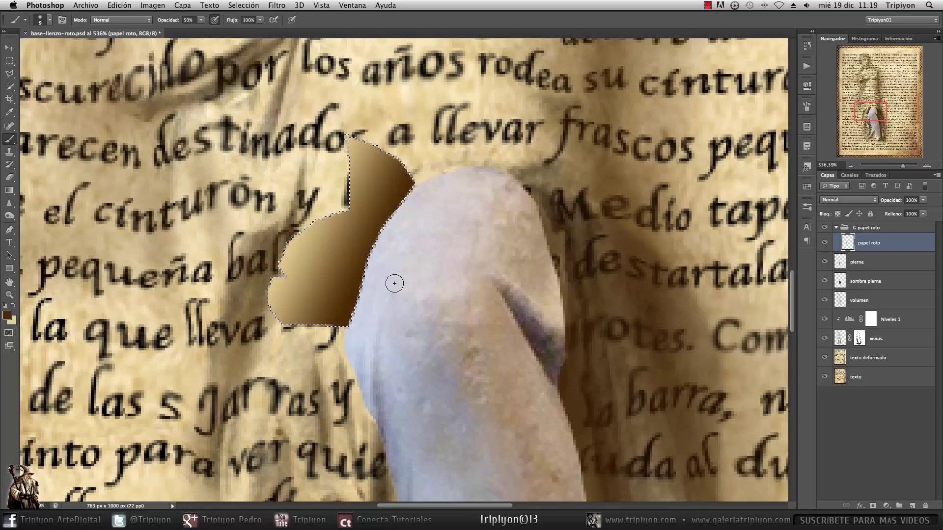
{"action": "key", "text": "bracketright"}
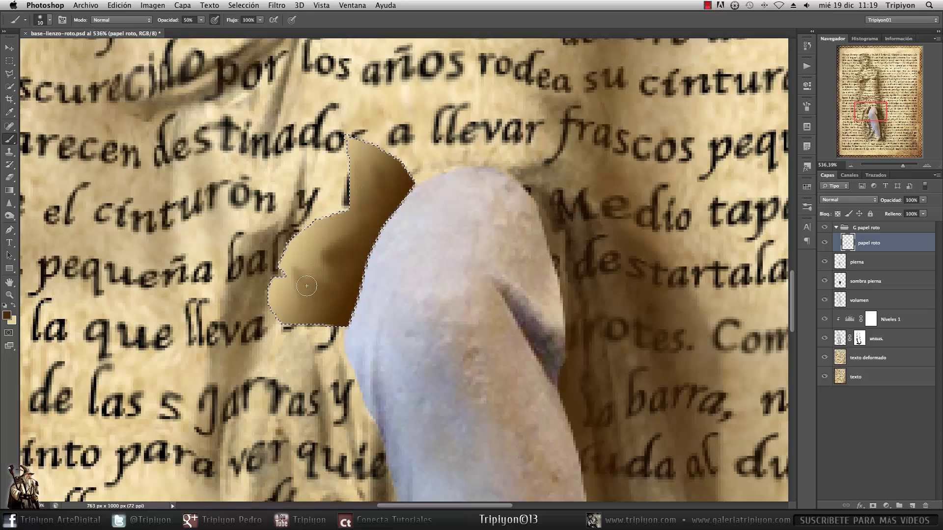
{"action": "key", "text": "x"}
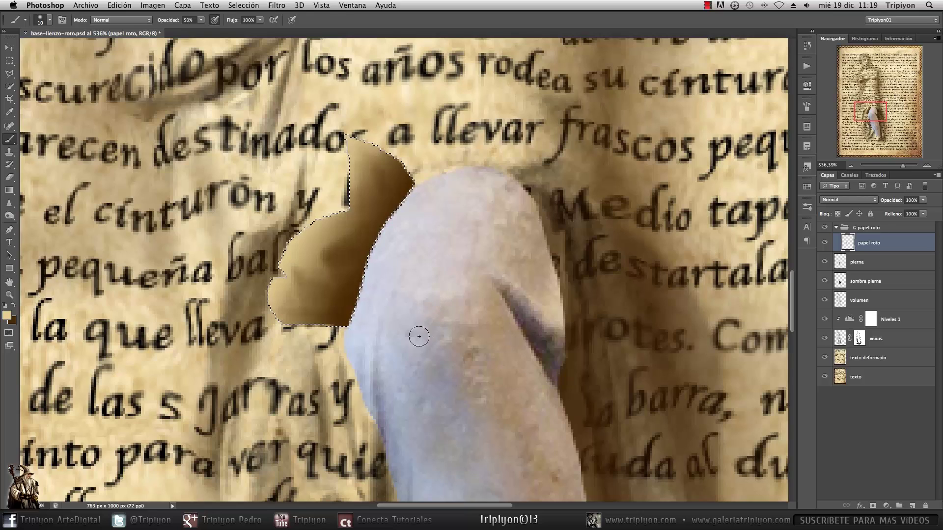
{"action": "key", "text": "x"}
{"action": "key", "text": "ctrl+d"}
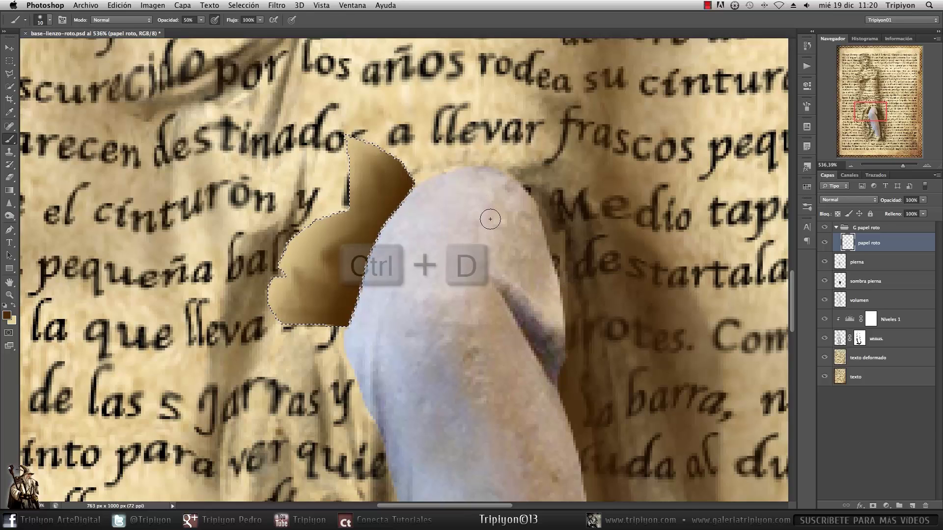
Outline a second, jagged torn-paper flap with the Polygonal Lasso above the top of the knee.
{"action": "left_click_drag", "start_coordinate": [461, 288], "coordinate": [368, 355]}
{"action": "key", "text": "l"}
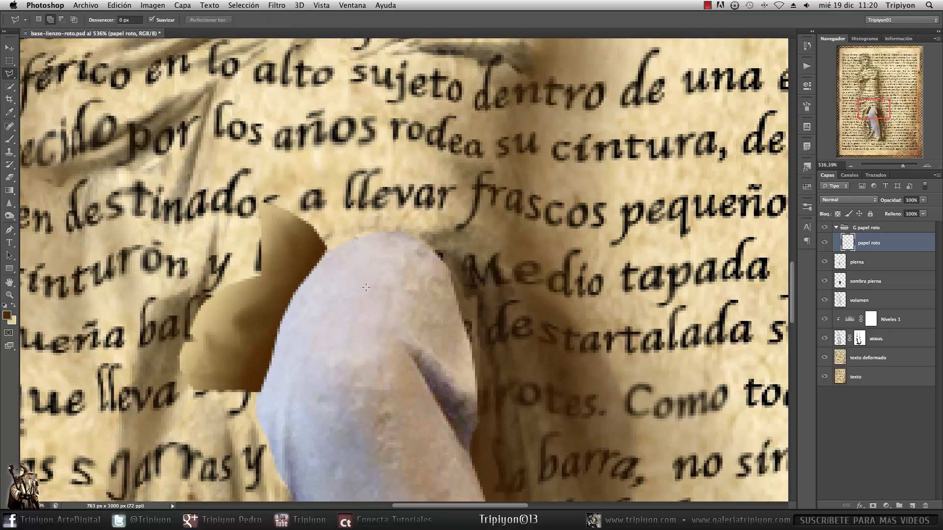
{"action": "left_click_drag", "start_coordinate": [357, 241], "coordinate": [366, 248]}
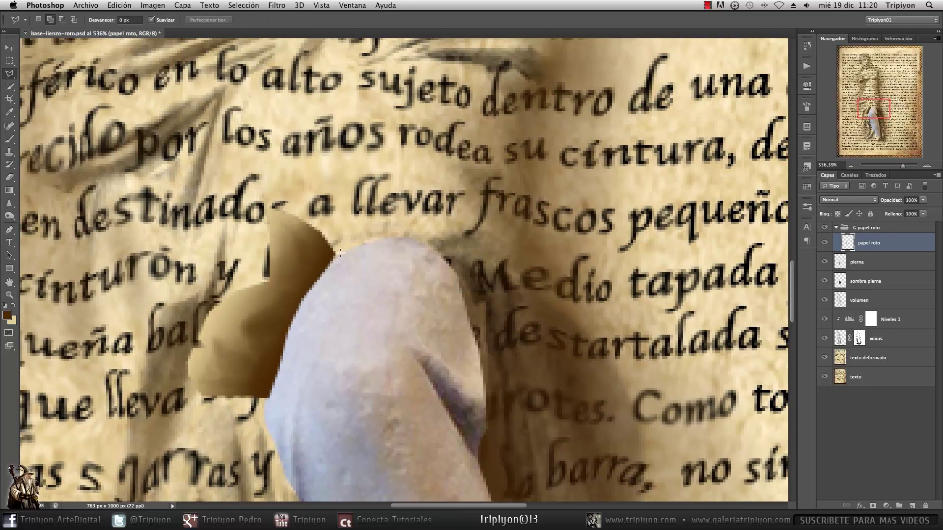
{"action": "left_click", "coordinate": [324, 230]}
{"action": "left_click", "coordinate": [333, 142]}
{"action": "left_click", "coordinate": [369, 164]}
{"action": "left_click", "coordinate": [410, 190]}
{"action": "left_click", "coordinate": [432, 244]}
{"action": "left_click", "coordinate": [373, 241]}
{"action": "left_click", "coordinate": [333, 255]}
Fill the flap above the knee with the brown-to-tan linear gradient, keeping the dark end against the leg.
{"action": "scroll", "coordinate": [342, 254], "scroll_direction": "right", "scroll_amount": 3}
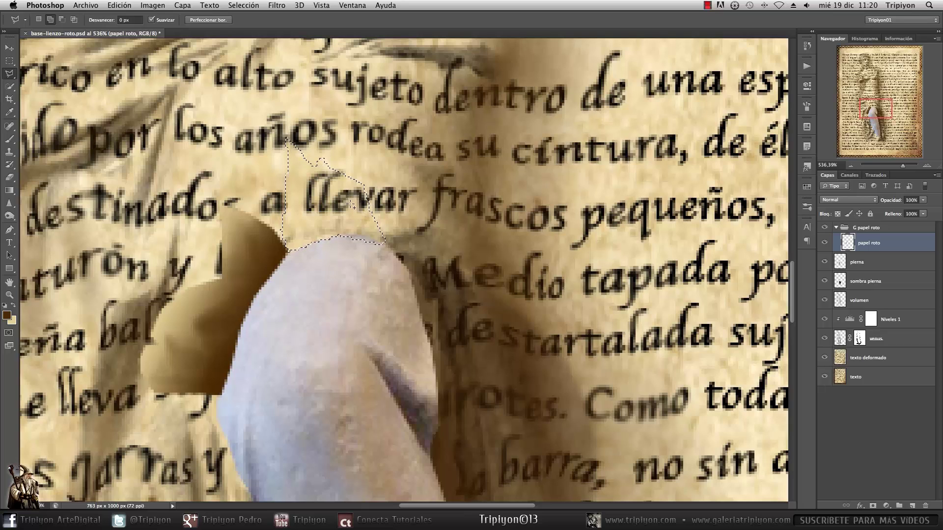
{"action": "key", "text": "g"}
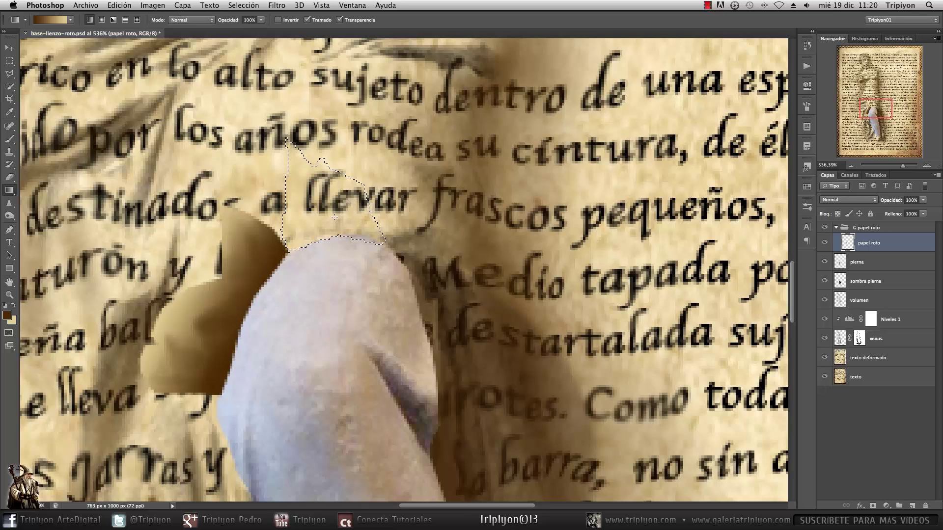
{"action": "scroll", "coordinate": [342, 220], "scroll_direction": "up", "scroll_amount": 2}
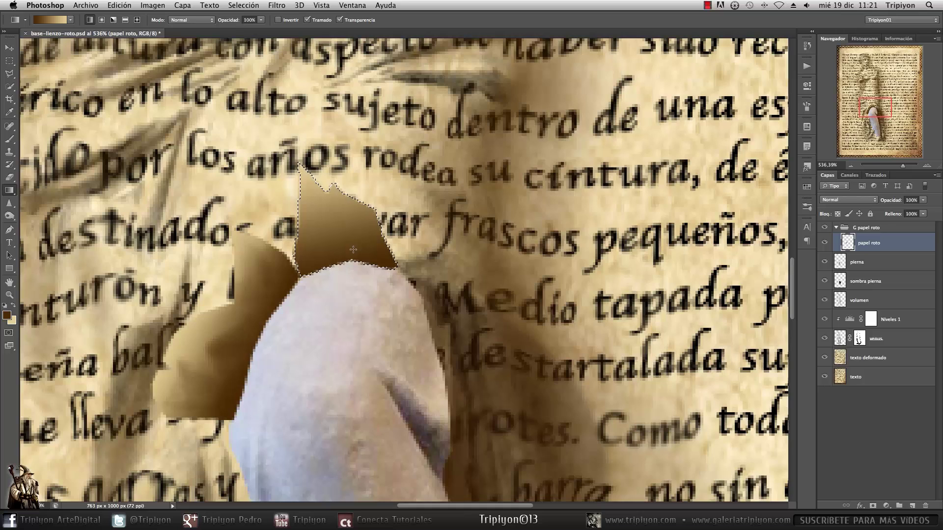
Paint fold shading on the flap above the knee with the dark brown and light tan colours, and deselect it.
{"action": "key", "text": "b"}
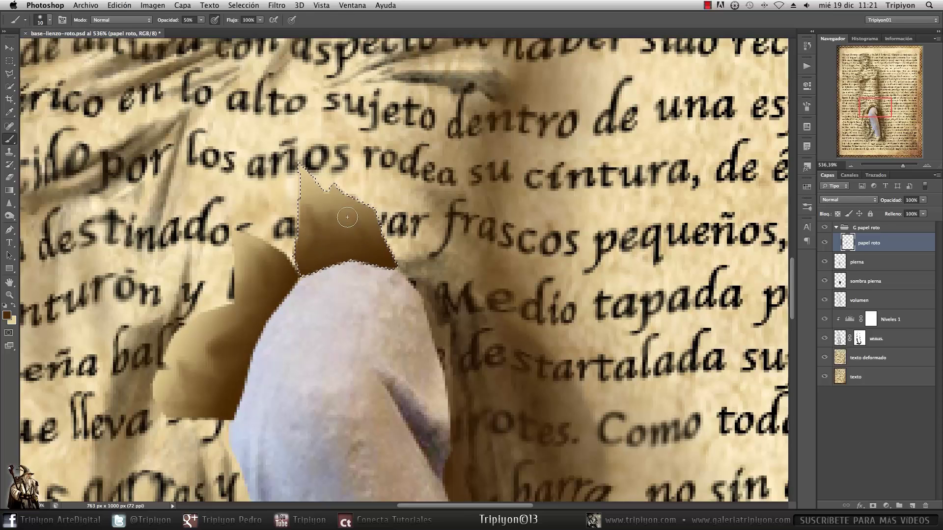
{"action": "key", "text": "x"}
{"action": "key", "text": "x"}
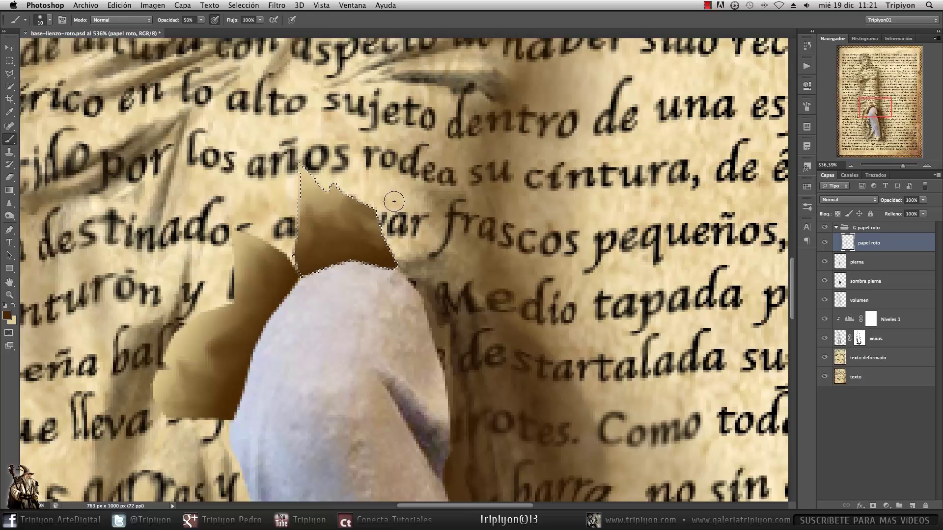
{"action": "key", "text": "super+d"}
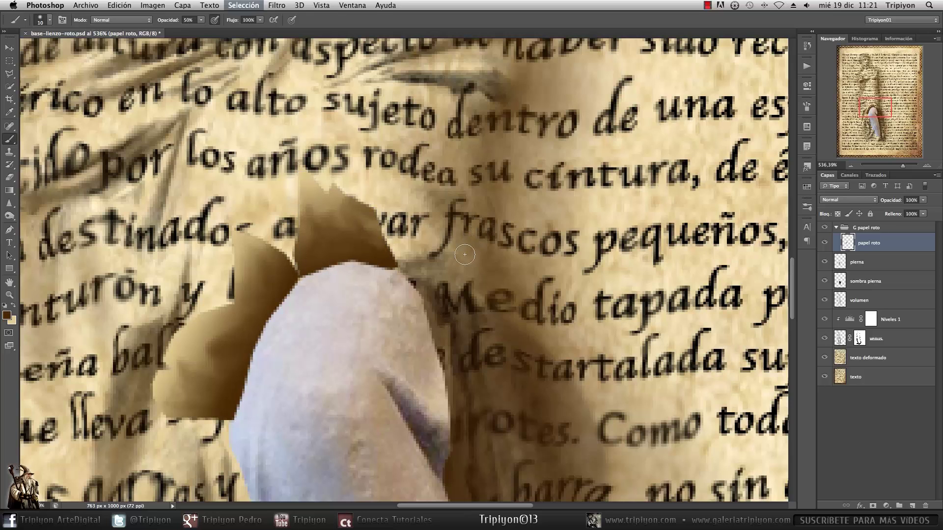
Shade the torn-paper flap along the left edge of the leg below the knee with dark and light strokes, and deselect it.
{"action": "left_click_drag", "start_coordinate": [428, 237], "coordinate": [419, 225]}
{"action": "scroll", "coordinate": [419, 226], "scroll_direction": "down", "scroll_amount": 5}
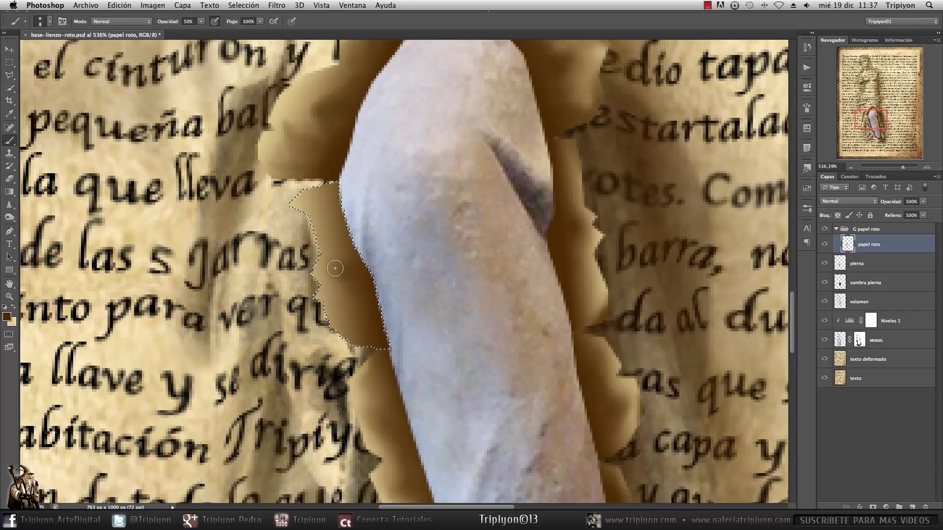
{"action": "left_click_drag", "start_coordinate": [417, 242], "coordinate": [414, 290]}
{"action": "key", "text": "x"}
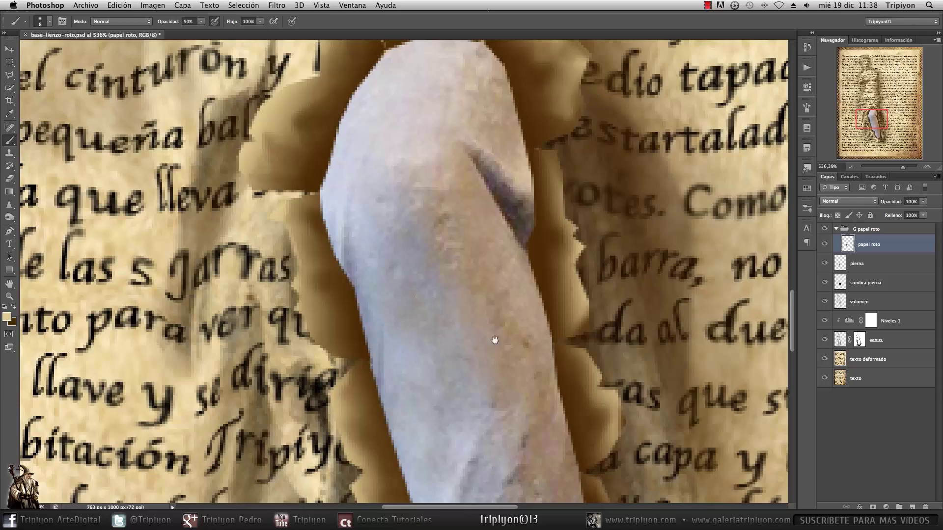
Duplicate the "papel roto" layer and open the Texturizar filter with the Lienzo texture on the copy.
{"action": "left_click_drag", "start_coordinate": [516, 320], "coordinate": [428, 320]}
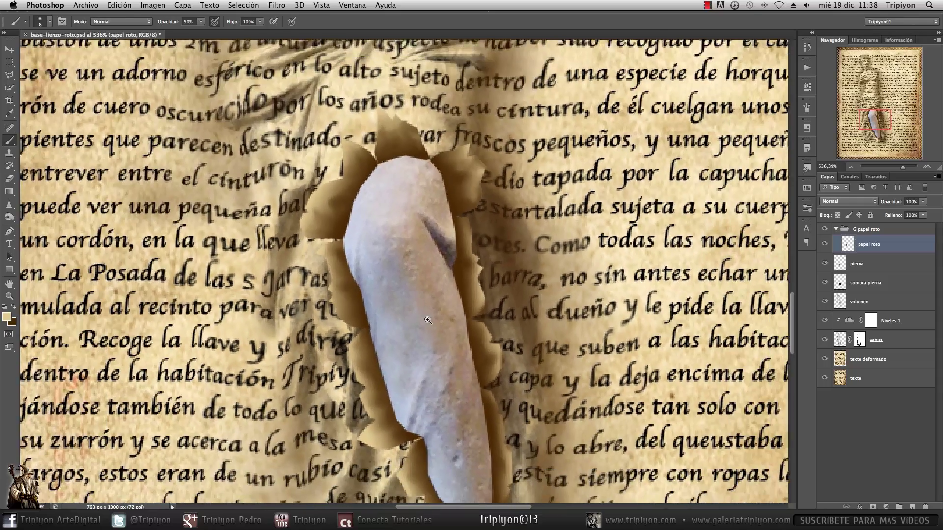
{"action": "scroll", "coordinate": [432, 334], "scroll_direction": "down", "scroll_amount": 3}
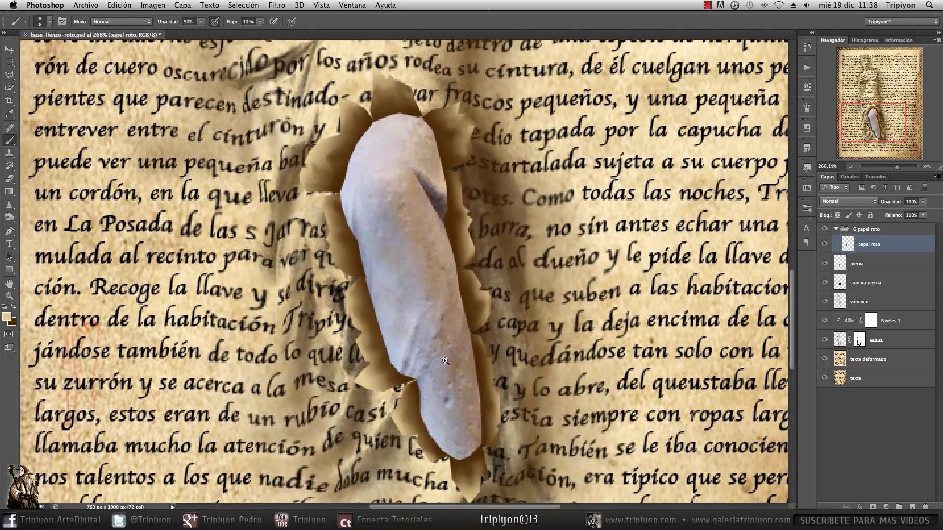
{"action": "left_click_drag", "start_coordinate": [444, 361], "coordinate": [432, 350]}
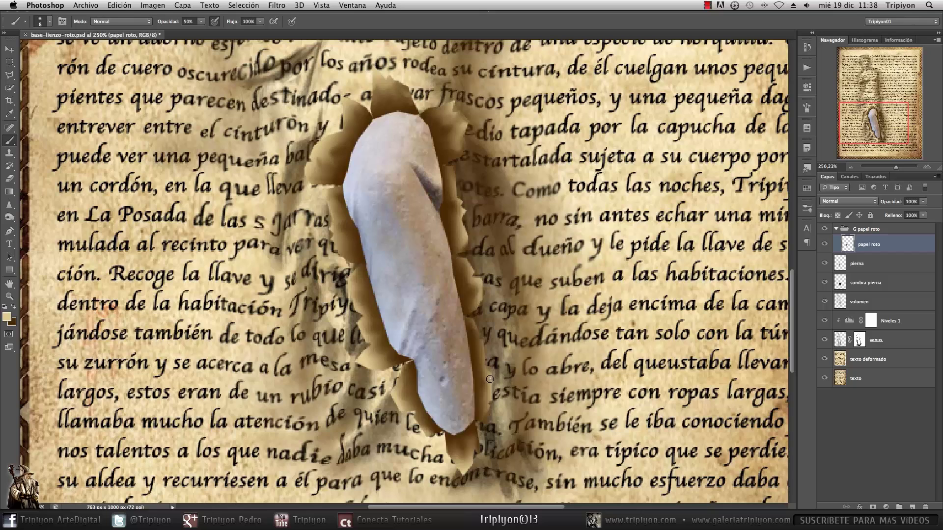
{"action": "key", "text": "ctrl+j"}
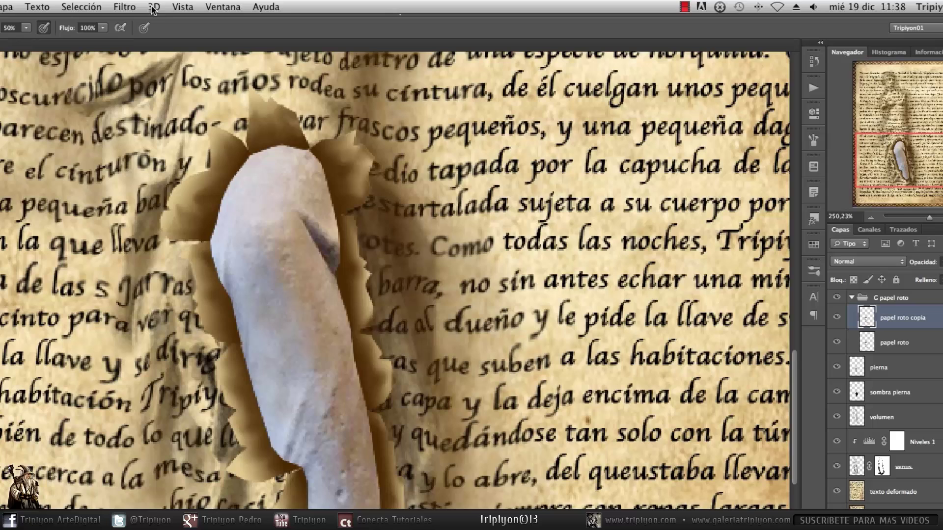
{"action": "left_click", "coordinate": [132, 8]}
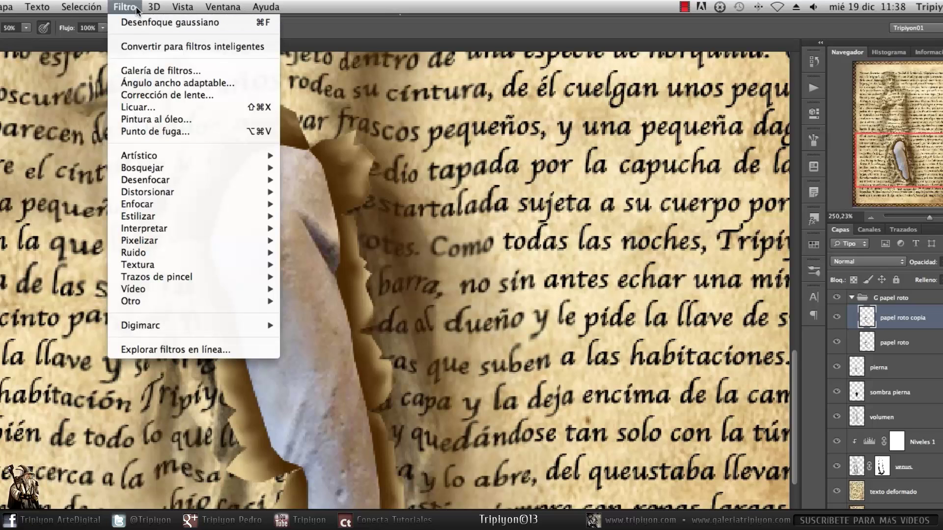
{"action": "mouse_move", "coordinate": [192, 268]}
{"action": "left_click", "coordinate": [362, 313]}
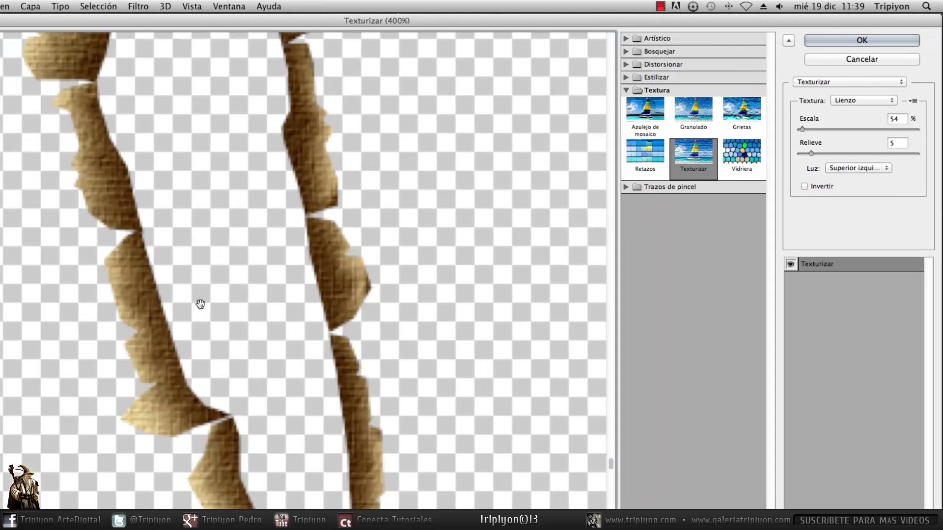
{"action": "key", "text": "super+minus"}
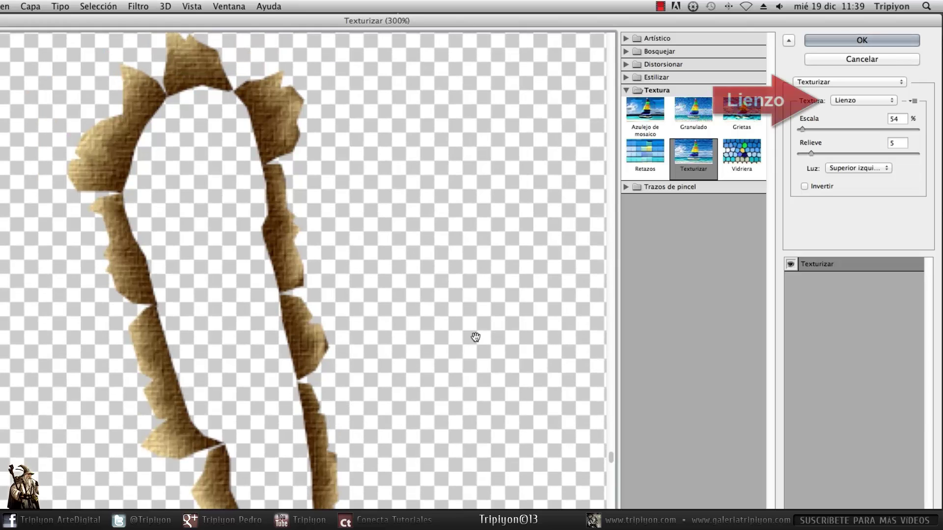
Try the Izquierda light direction for the canvas texture and return it to Superior izquierda.
{"action": "left_click", "coordinate": [884, 169]}
{"action": "left_click", "coordinate": [871, 158]}
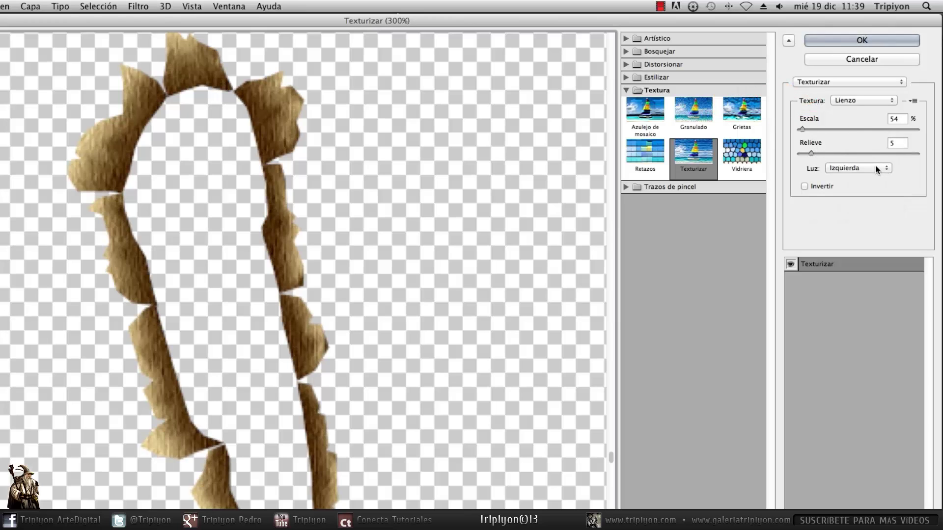
{"action": "left_click", "coordinate": [869, 169]}
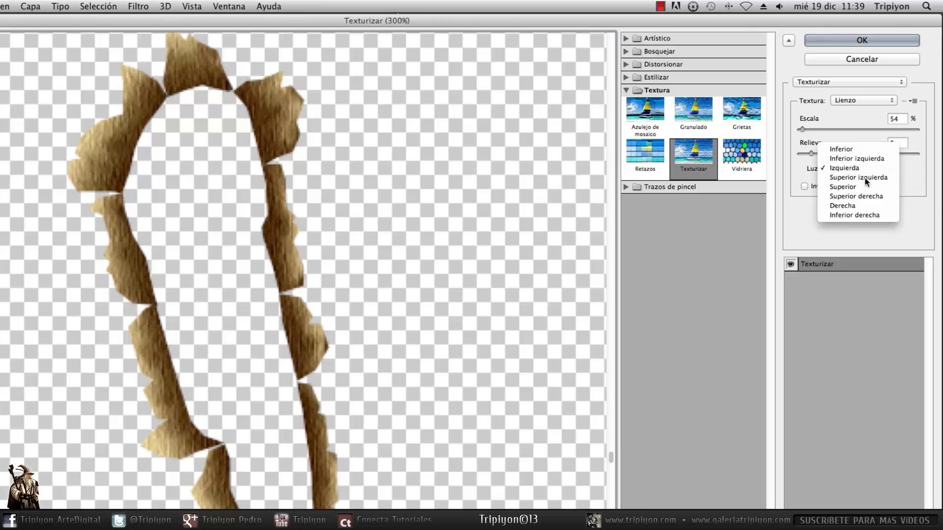
{"action": "left_click", "coordinate": [863, 177]}
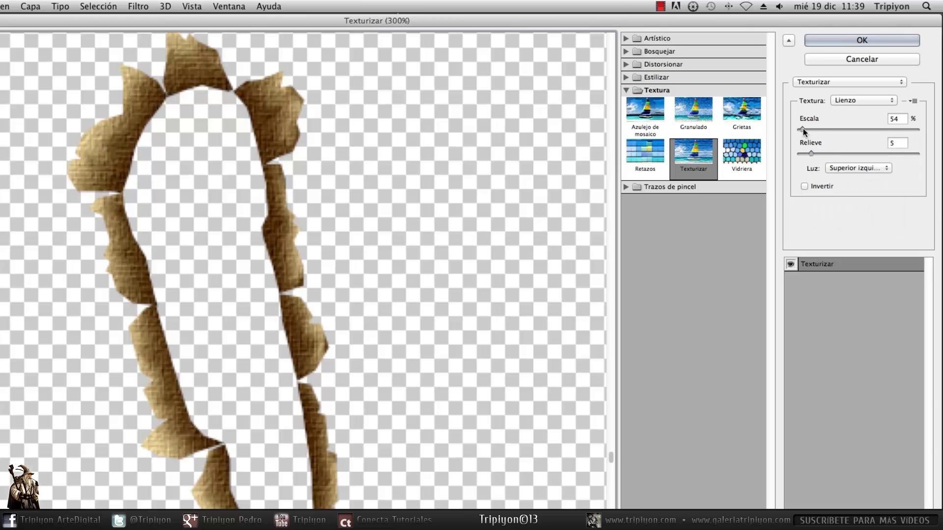
Set the canvas texture's scale to 50% and relief to 6, and apply the filter to the copy.
{"action": "mouse_move", "coordinate": [801, 129]}
{"action": "left_mouse_down"}
{"action": "mouse_move", "coordinate": [853, 129]}
{"action": "mouse_move", "coordinate": [800, 131]}
{"action": "left_mouse_up"}
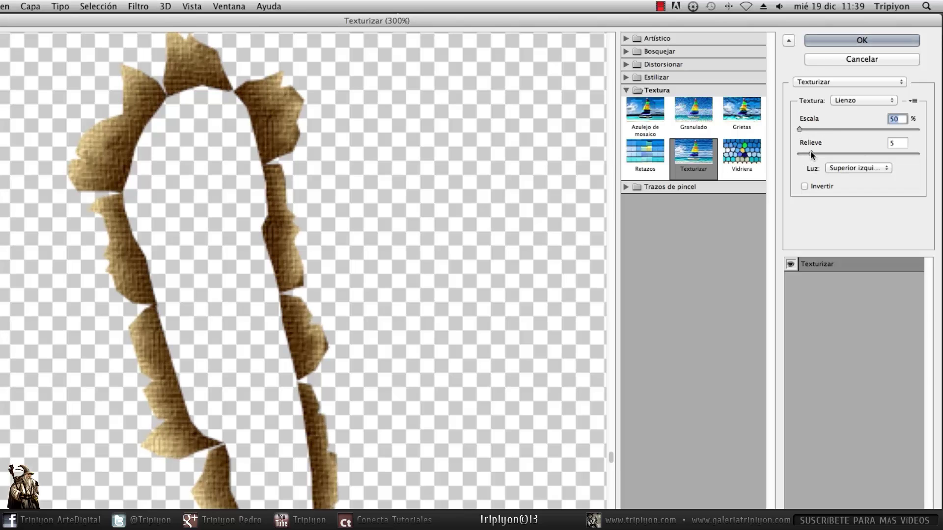
{"action": "mouse_move", "coordinate": [811, 154]}
{"action": "left_mouse_down"}
{"action": "mouse_move", "coordinate": [821, 152]}
{"action": "mouse_move", "coordinate": [813, 154]}
{"action": "left_mouse_up"}
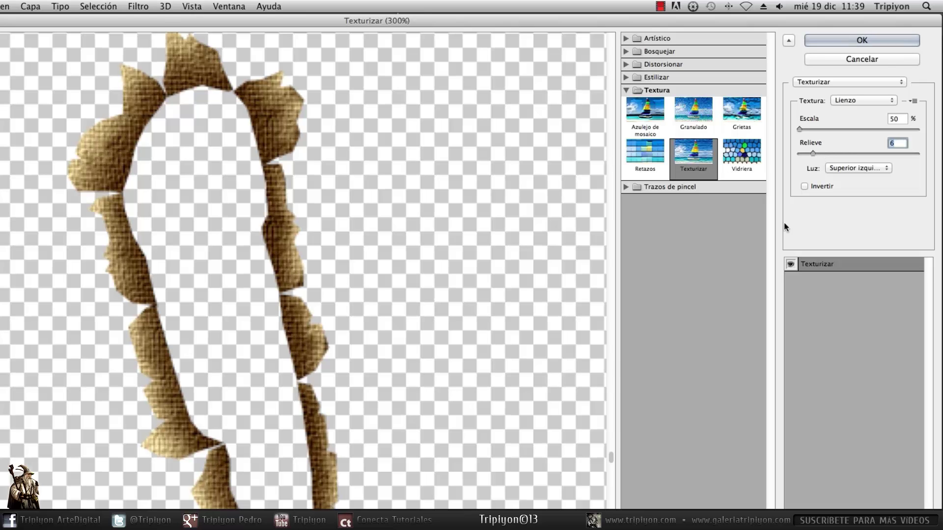
{"action": "left_click", "coordinate": [862, 41]}
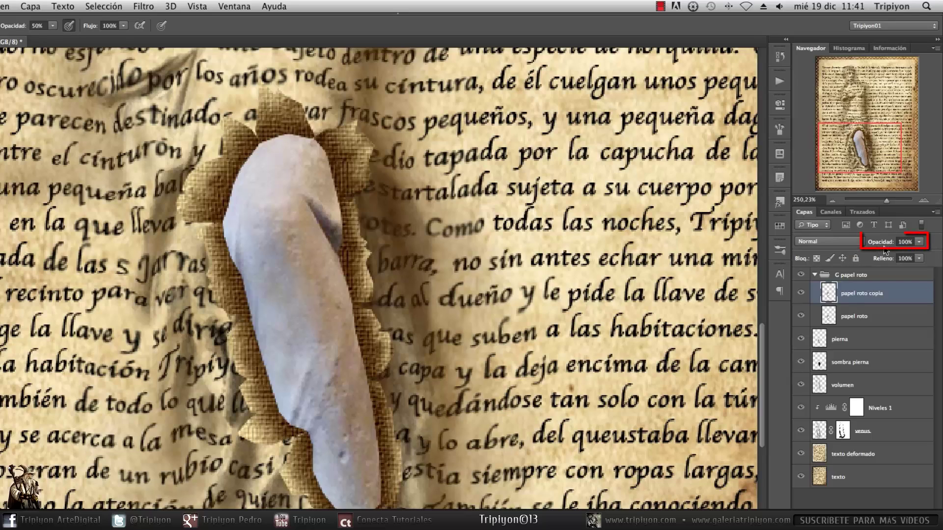
Lower the textured "papel roto copia" layer's opacity to 30% and merge it down into "papel roto".
{"action": "left_click", "coordinate": [904, 242]}
{"action": "type", "text": "47"}
{"action": "key", "text": "Return"}
{"action": "left_click_drag", "start_coordinate": [852, 247], "coordinate": [849, 247]}
{"action": "key", "text": "l"}
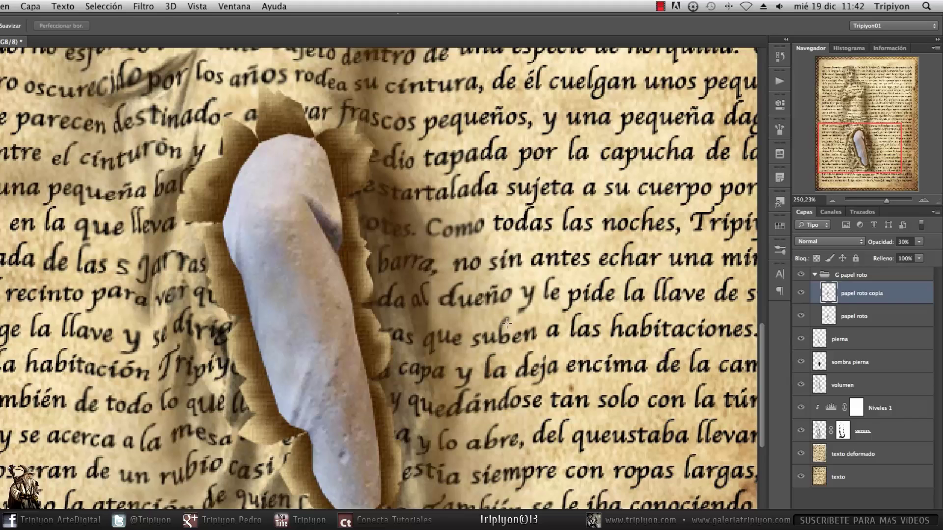
{"action": "key", "text": "b"}
{"action": "left_click_drag", "start_coordinate": [335, 394], "coordinate": [348, 381]}
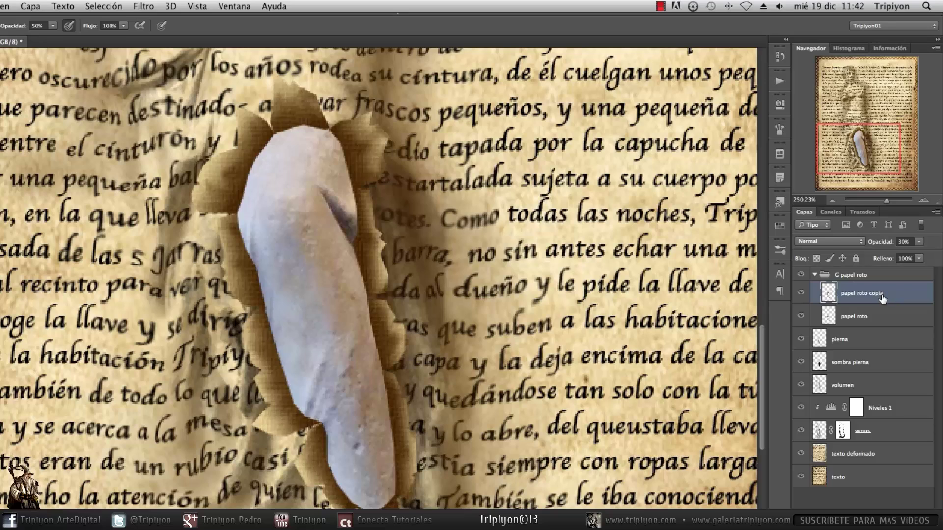
{"action": "key", "text": "ctrl+e"}
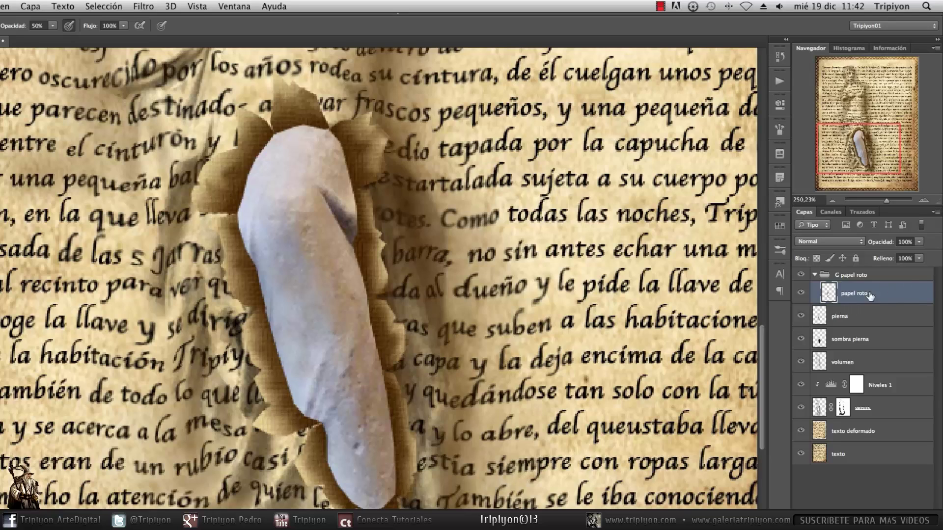
Load the "papel roto" layer's contents as a selection, hide the selection edges, and reset the colours to default black and white.
{"action": "left_click", "coordinate": [829, 293], "text": "ctrl"}
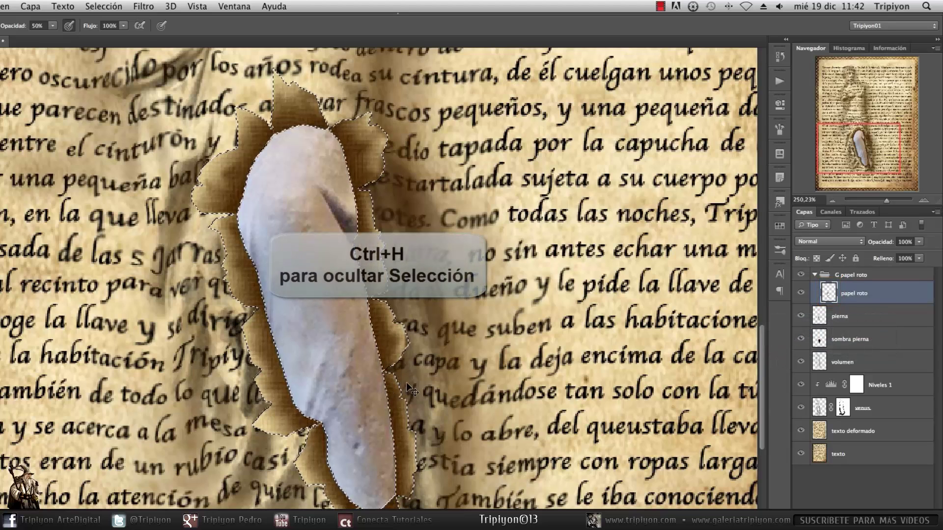
{"action": "key", "text": "ctrl+h"}
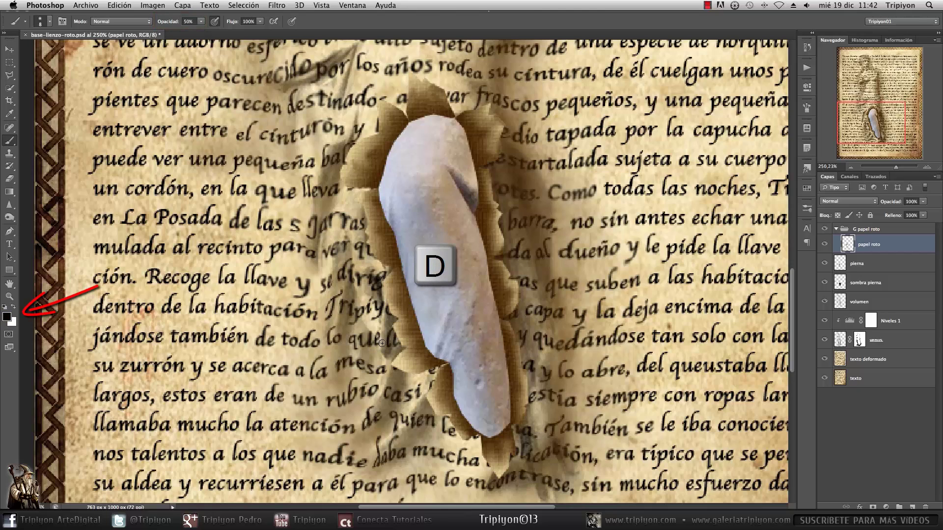
{"action": "key", "text": "d"}
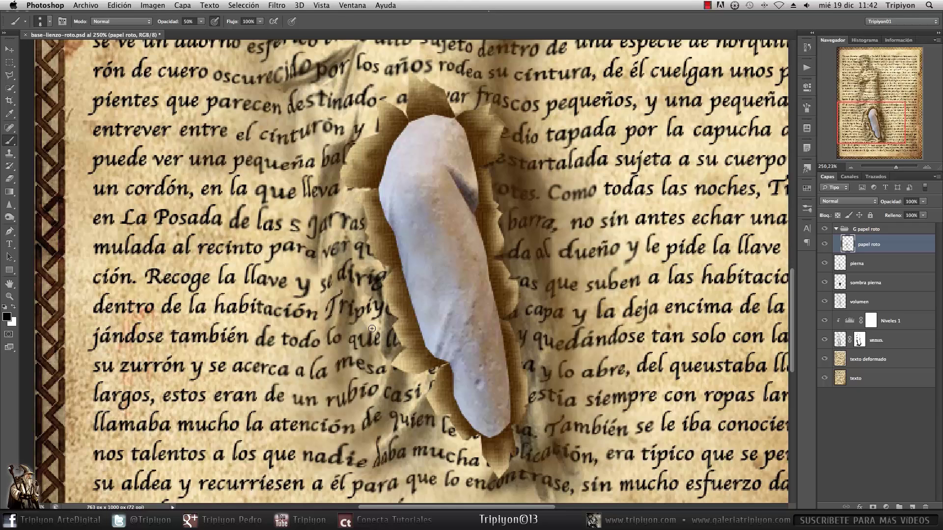
{"action": "left_click_drag", "start_coordinate": [388, 308], "coordinate": [384, 324]}
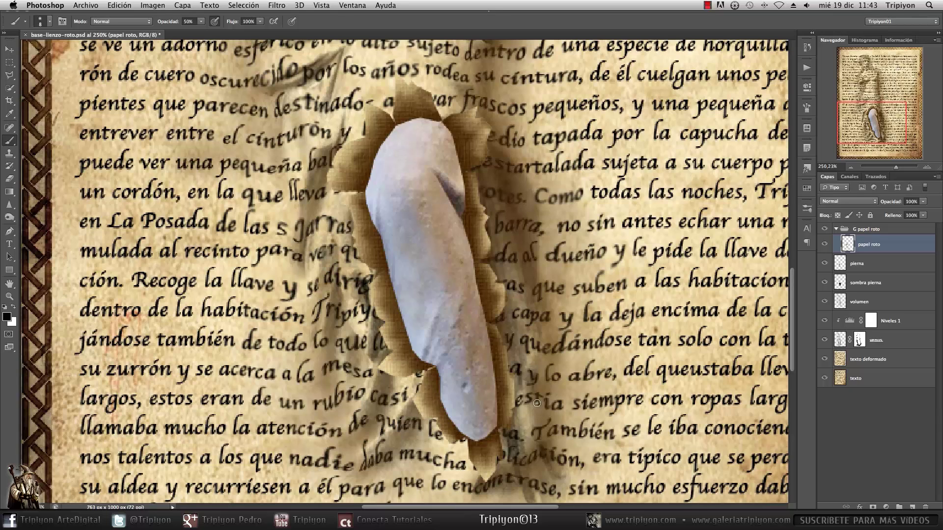
Make white the painting colour and enlarge the soft brush to 19 px.
{"action": "key", "text": "x"}
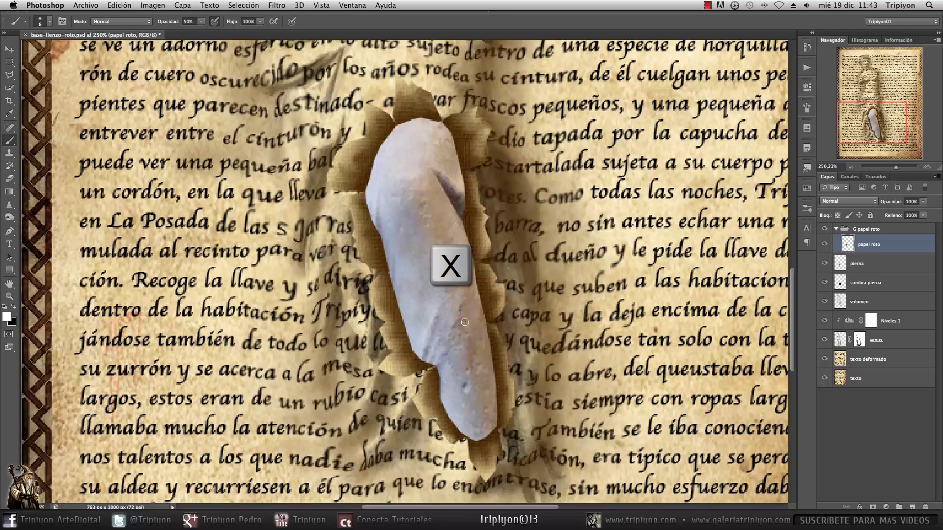
{"action": "scroll", "coordinate": [406, 185], "scroll_direction": "up", "scroll_amount": 3}
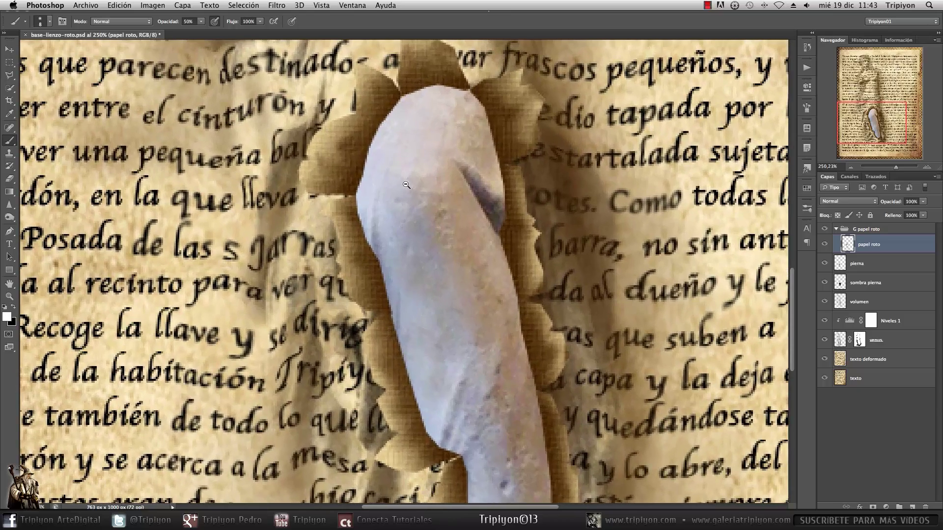
{"action": "scroll", "coordinate": [406, 185], "scroll_direction": "up", "scroll_amount": 2}
{"action": "right_click", "coordinate": [274, 184]}
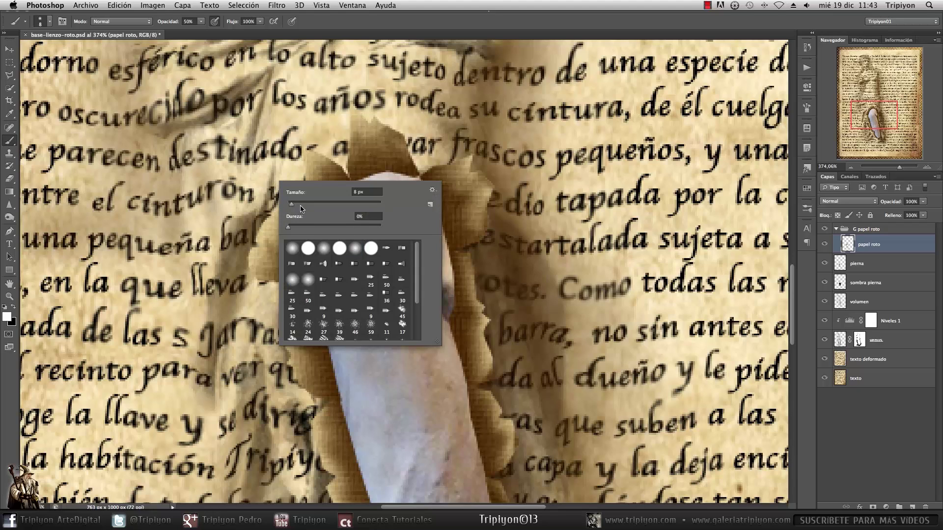
{"action": "left_click_drag", "start_coordinate": [292, 205], "coordinate": [295, 206]}
{"action": "left_click_drag", "start_coordinate": [301, 207], "coordinate": [298, 206]}
{"action": "key", "text": "Return"}
{"action": "scroll", "coordinate": [320, 280], "scroll_direction": "left", "scroll_amount": 2}
{"action": "scroll", "coordinate": [319, 280], "scroll_direction": "down", "scroll_amount": 1}
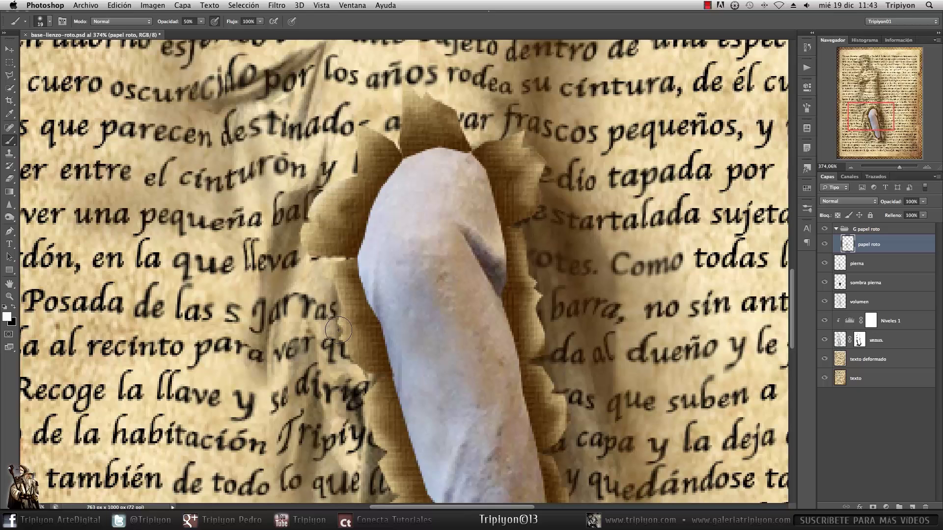
Reduce the brush size and paint white highlights along the outer torn edges of the flaps left of the leg.
{"action": "mouse_move", "coordinate": [310, 272]}
{"action": "left_mouse_down"}
{"action": "mouse_move", "coordinate": [285, 189]}
{"action": "mouse_move", "coordinate": [293, 202]}
{"action": "mouse_move", "coordinate": [294, 194]}
{"action": "left_mouse_up"}
{"action": "key", "text": "bracketleft"}
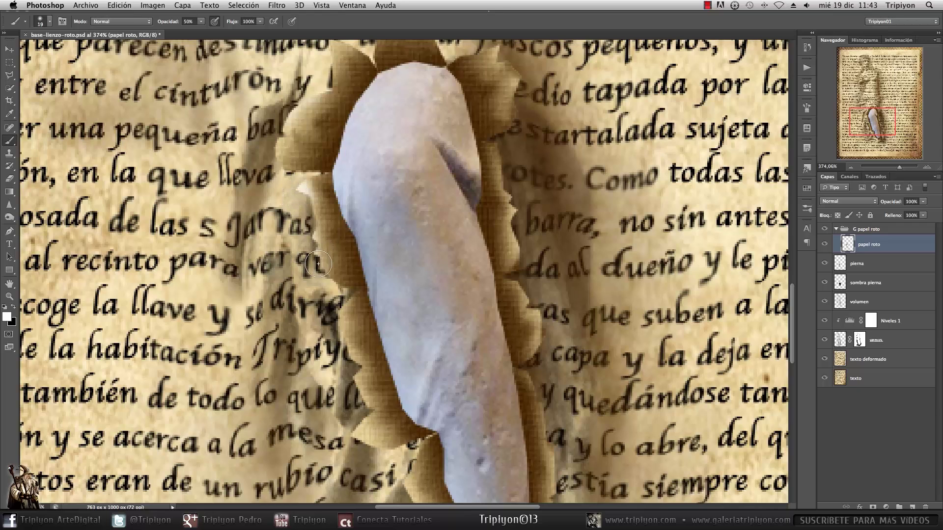
{"action": "key", "text": "bracketleft"}
{"action": "key", "text": "bracketleft"}
{"action": "left_click_drag", "start_coordinate": [333, 311], "coordinate": [306, 200]}
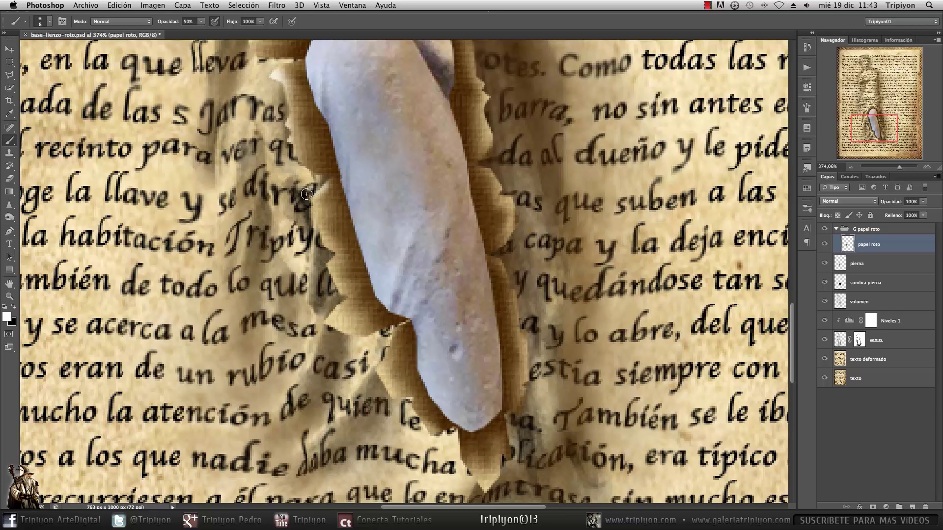
{"action": "left_click_drag", "start_coordinate": [278, 66], "coordinate": [326, 180]}
{"action": "left_click_drag", "start_coordinate": [354, 93], "coordinate": [299, 200]}
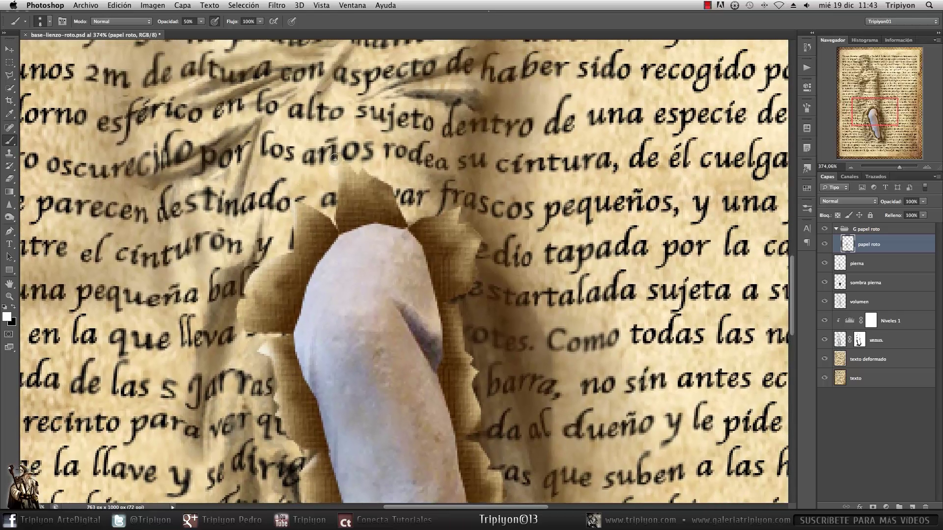
Paint white highlights along the outer torn edges of the flaps right of the leg.
{"action": "left_click_drag", "start_coordinate": [541, 277], "coordinate": [434, 211]}
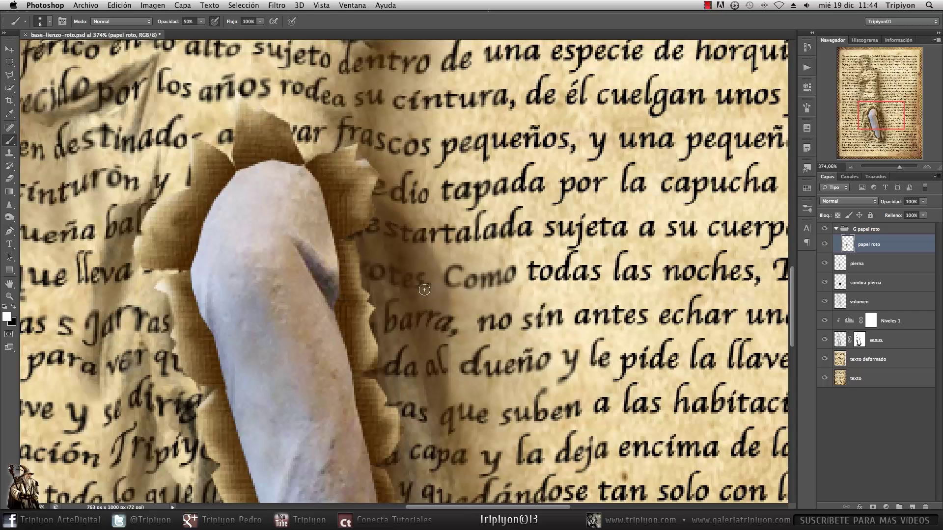
{"action": "left_click_drag", "start_coordinate": [422, 225], "coordinate": [403, 159]}
{"action": "left_click_drag", "start_coordinate": [361, 234], "coordinate": [417, 177]}
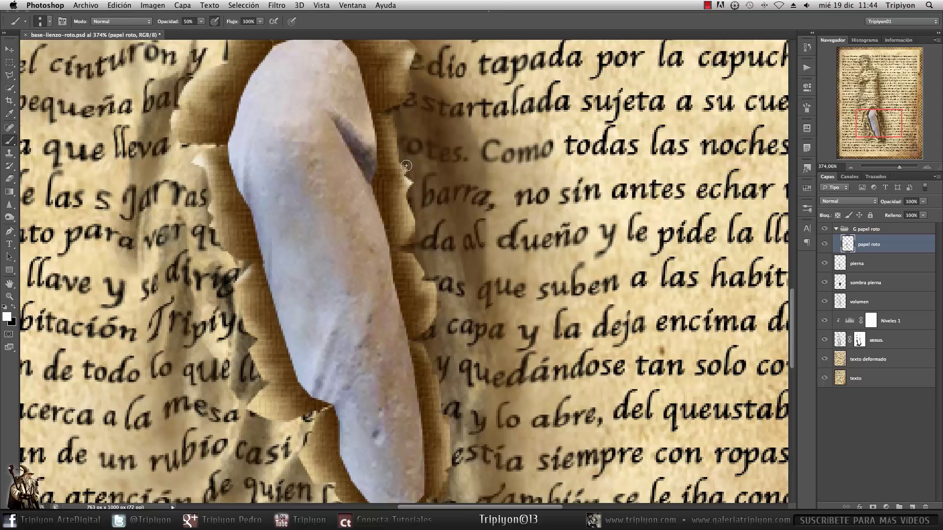
{"action": "left_click_drag", "start_coordinate": [468, 314], "coordinate": [484, 249]}
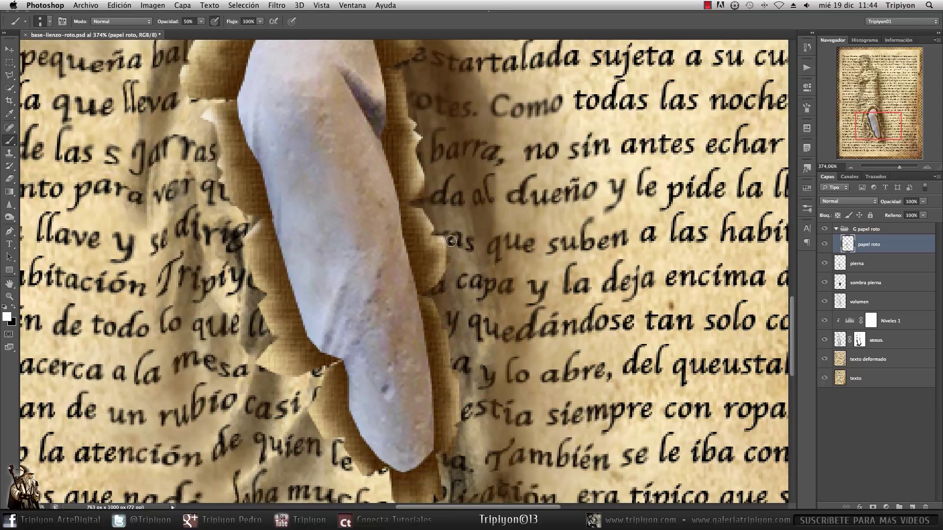
{"action": "left_click_drag", "start_coordinate": [439, 491], "coordinate": [467, 339]}
Make black the painting colour and lower the brush opacity to 10%.
{"action": "scroll", "coordinate": [343, 236], "scroll_direction": "up", "scroll_amount": 5}
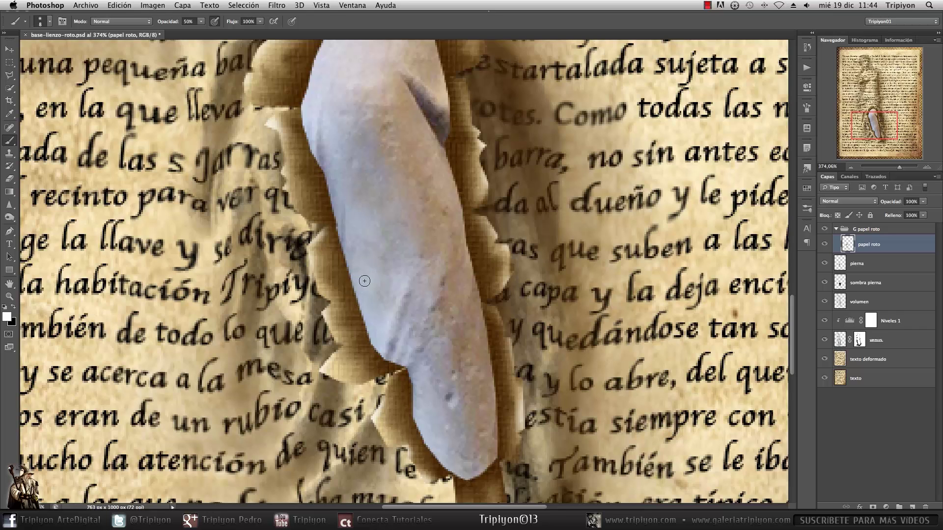
{"action": "key", "text": "x"}
{"action": "scroll", "coordinate": [269, 227], "scroll_direction": "up", "scroll_amount": 4}
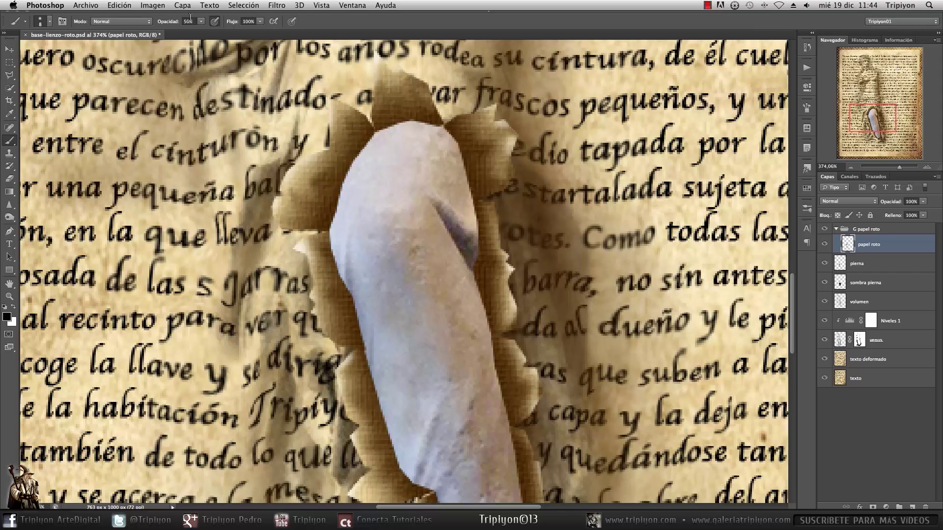
{"action": "scroll", "coordinate": [415, 257], "scroll_direction": "up", "scroll_amount": 1}
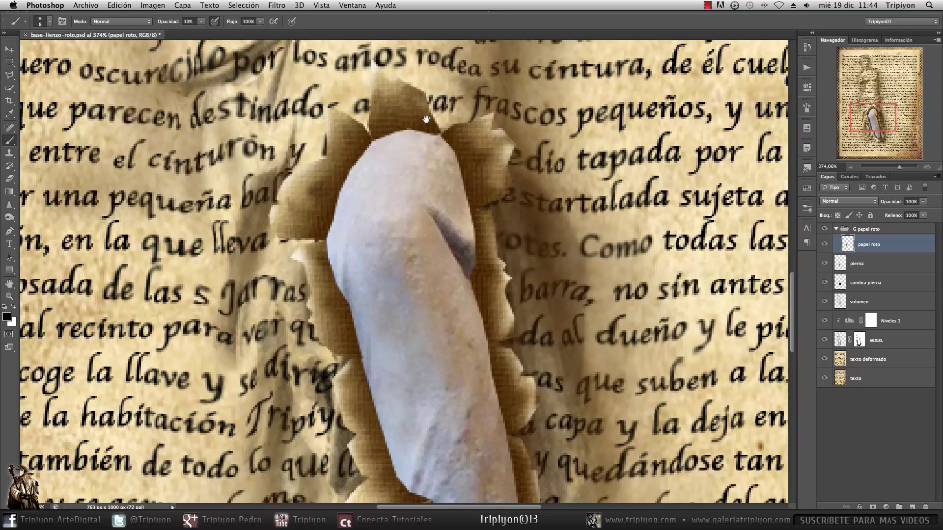
{"action": "scroll", "coordinate": [329, 177], "scroll_direction": "right", "scroll_amount": 2}
{"action": "scroll", "coordinate": [329, 177], "scroll_direction": "up", "scroll_amount": 1}
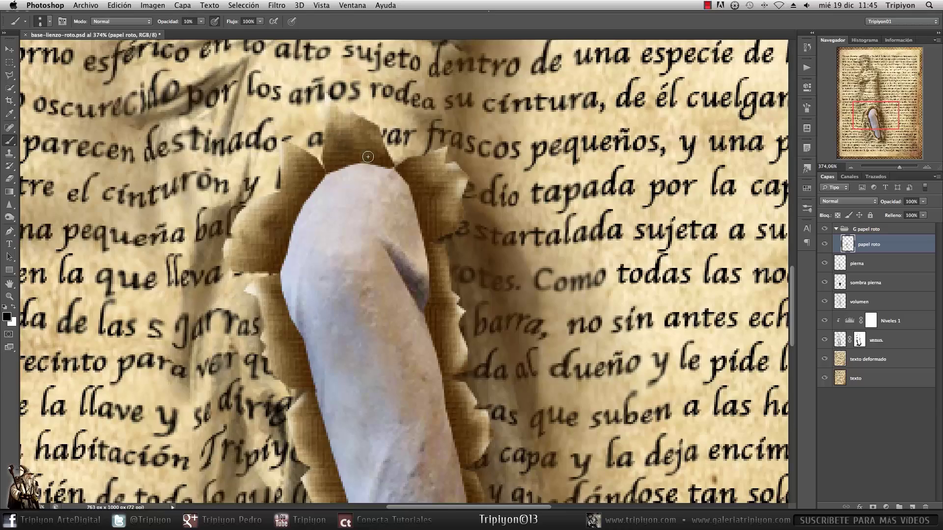
Paint soft black shading on the torn-paper flaps around the leg and clear the selection.
{"action": "scroll", "coordinate": [367, 156], "scroll_direction": "down", "scroll_amount": 5}
{"action": "scroll", "coordinate": [367, 157], "scroll_direction": "right", "scroll_amount": 3}
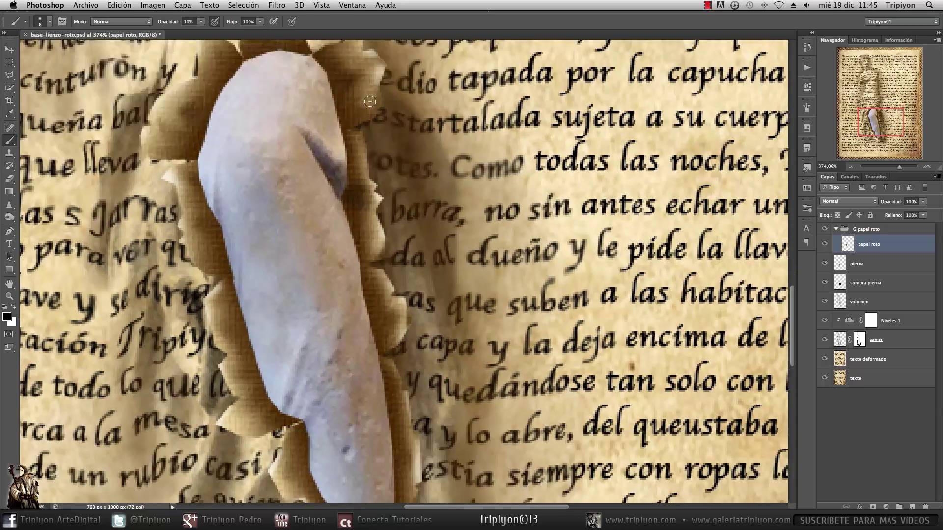
{"action": "scroll", "coordinate": [370, 102], "scroll_direction": "down", "scroll_amount": 4}
{"action": "scroll", "coordinate": [370, 101], "scroll_direction": "left", "scroll_amount": 3}
{"action": "scroll", "coordinate": [353, 281], "scroll_direction": "up", "scroll_amount": 5}
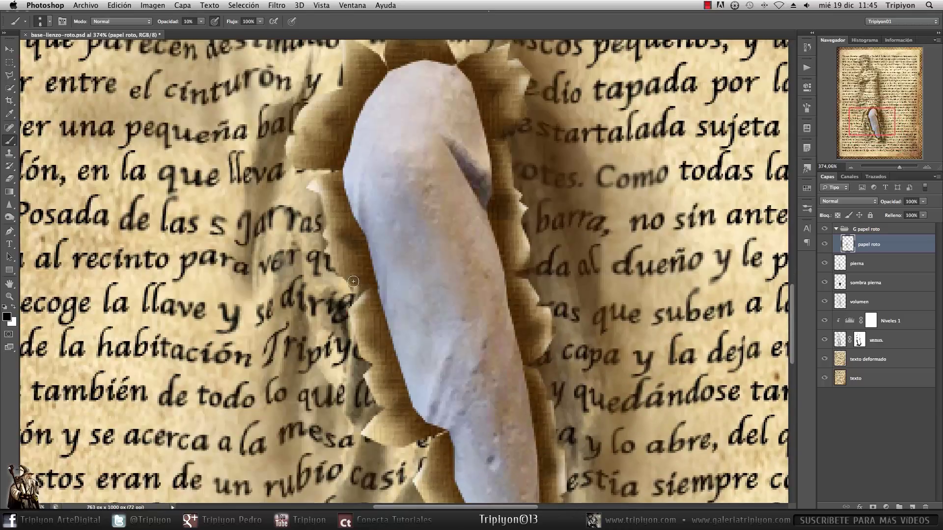
{"action": "scroll", "coordinate": [353, 281], "scroll_direction": "down", "scroll_amount": 3}
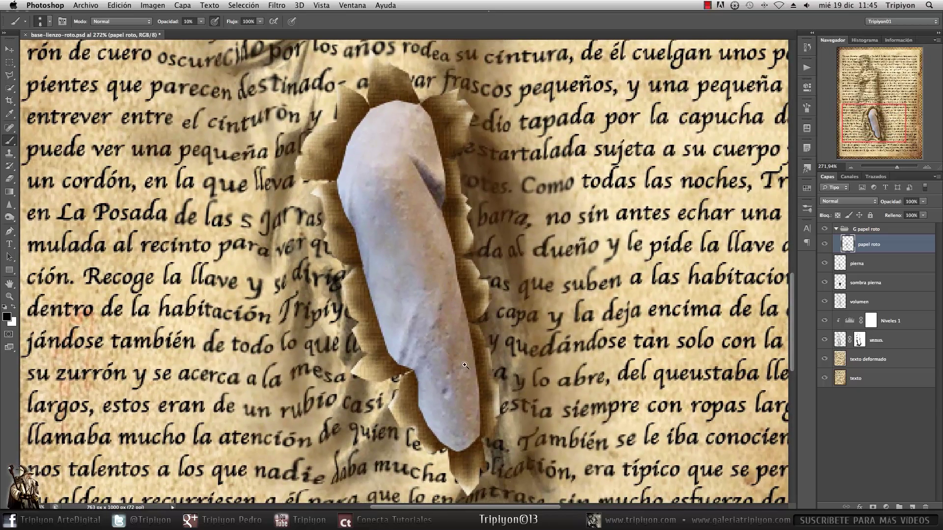
{"action": "scroll", "coordinate": [460, 364], "scroll_direction": "down", "scroll_amount": 1}
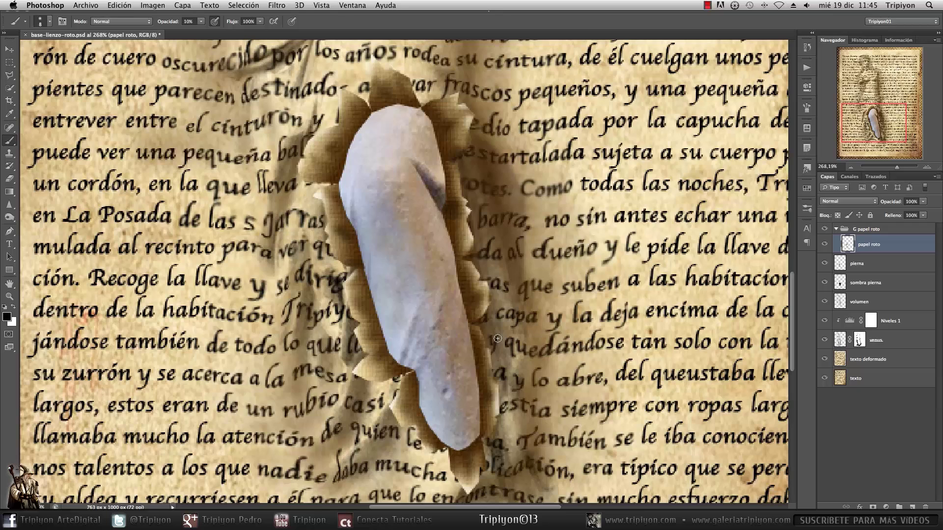
{"action": "key", "text": "ctrl+d"}
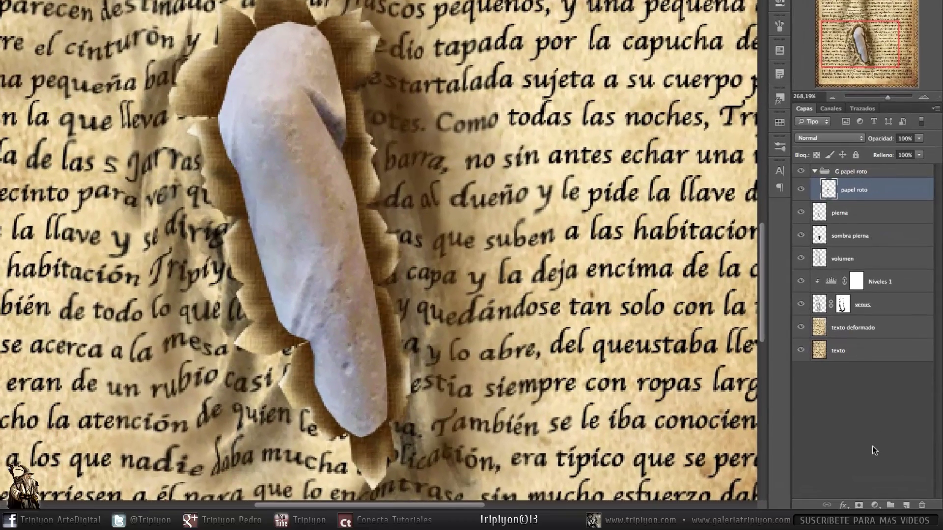
Add a Hue/Saturation adjustment clipped to the "papel roto" layer and set its saturation to -8.
{"action": "left_click", "coordinate": [874, 505]}
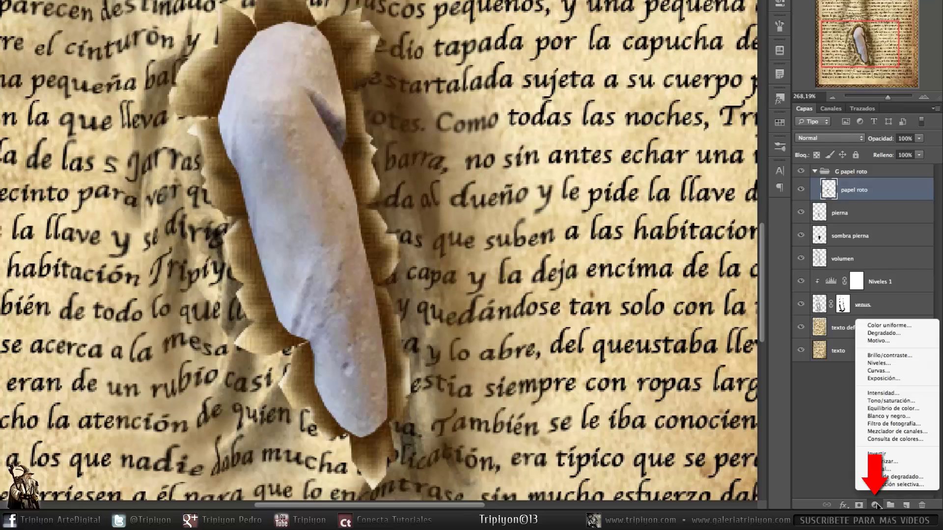
{"action": "left_click", "coordinate": [893, 402]}
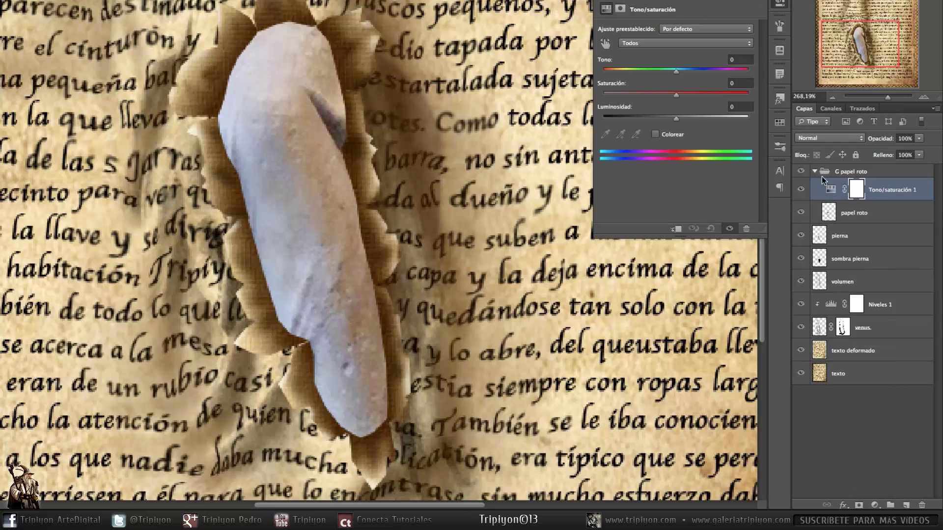
{"action": "left_click", "coordinate": [678, 230]}
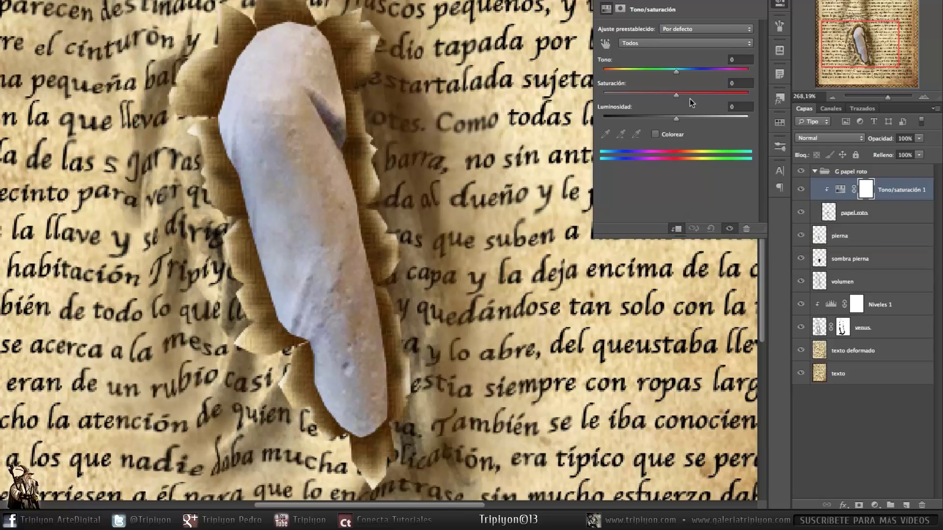
{"action": "left_click_drag", "start_coordinate": [675, 96], "coordinate": [669, 96]}
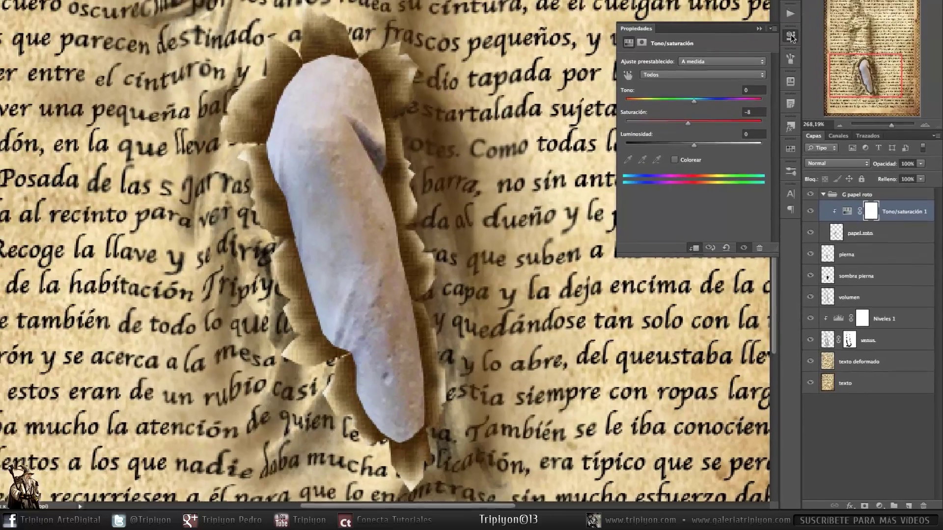
{"action": "left_click", "coordinate": [779, 146]}
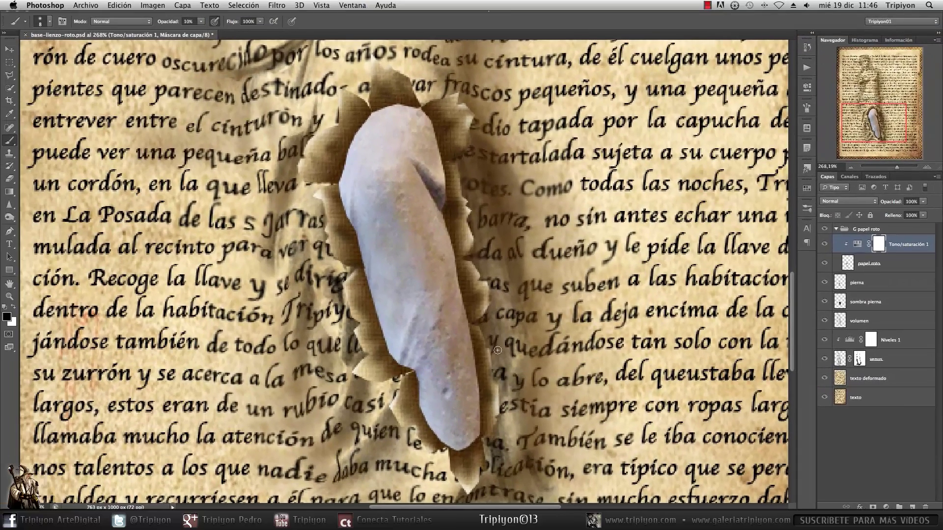
Create a new layer named "luces" above the Hue/Saturation adjustment, keeping the soft 8 px brush.
{"action": "scroll", "coordinate": [497, 350], "scroll_direction": "down", "scroll_amount": 2}
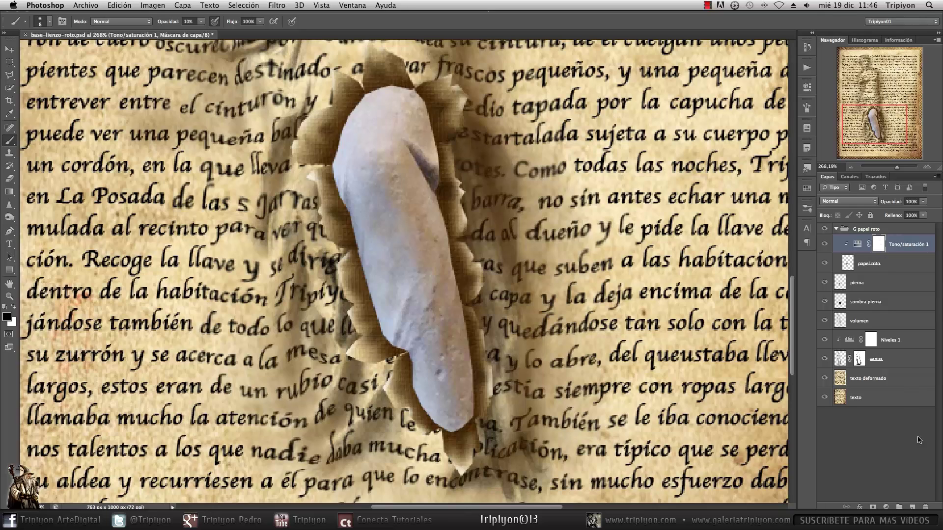
{"action": "left_click", "coordinate": [912, 507]}
{"action": "double_click", "coordinate": [875, 246]}
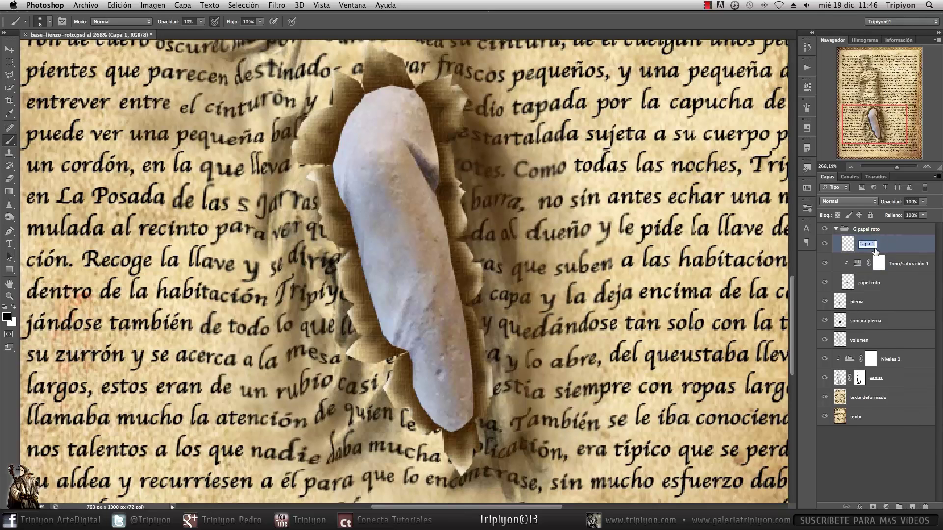
{"action": "type", "text": "luces"}
{"action": "key", "text": "Return"}
{"action": "right_click", "coordinate": [328, 258]}
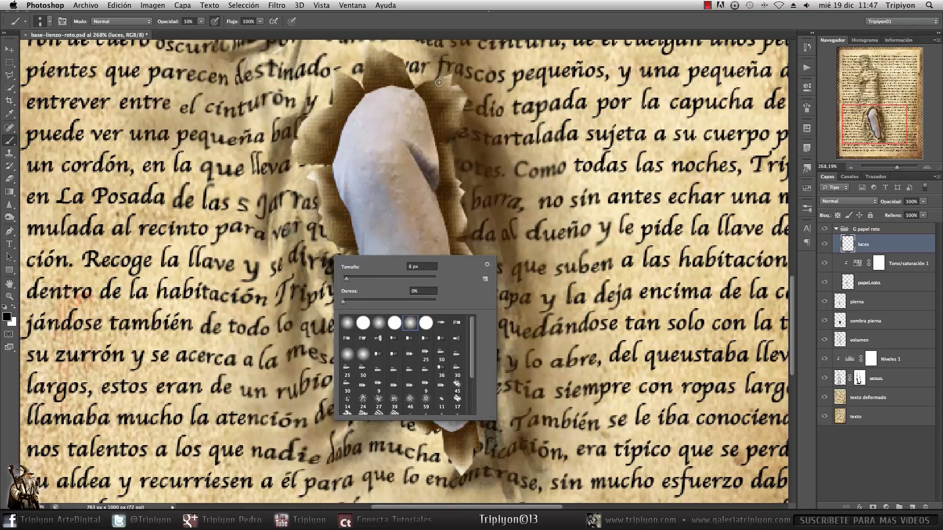
{"action": "left_click", "coordinate": [438, 25]}
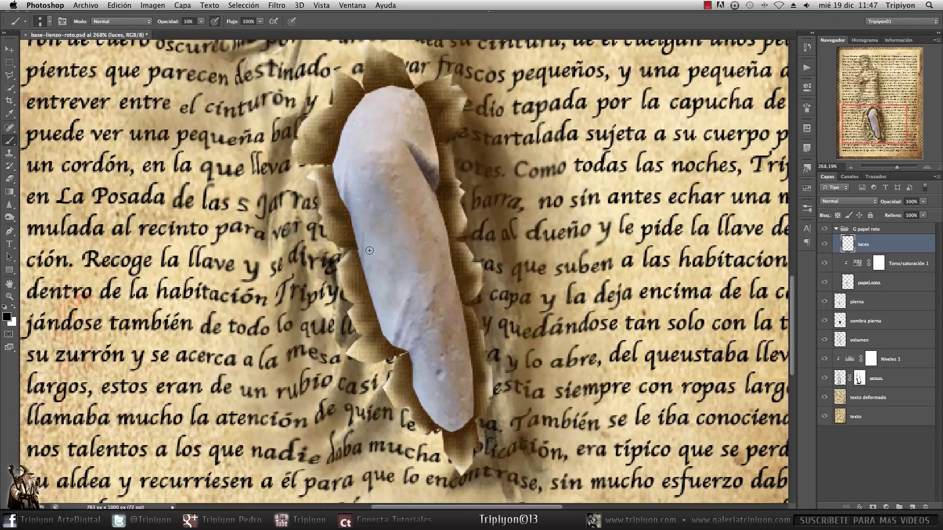
{"action": "left_click_drag", "start_coordinate": [370, 251], "coordinate": [386, 336]}
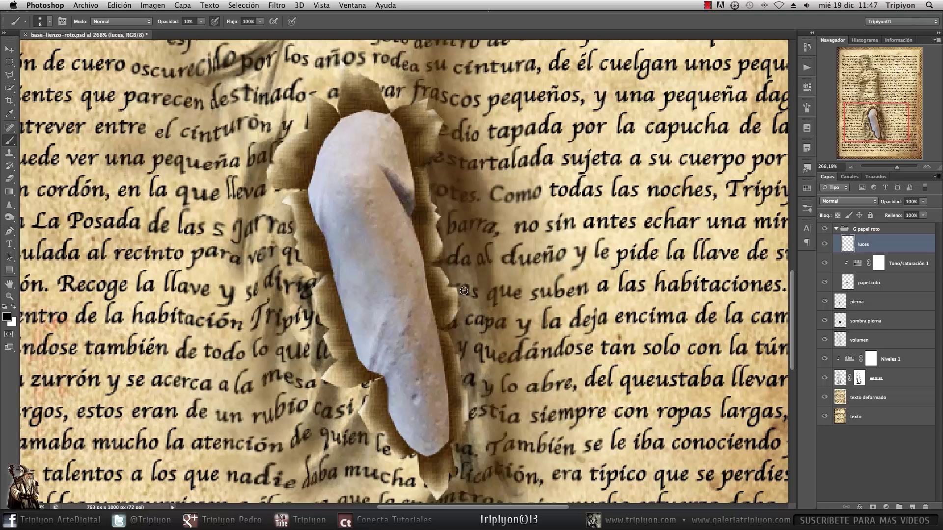
{"action": "scroll", "coordinate": [445, 230], "scroll_direction": "down", "scroll_amount": 1}
{"action": "scroll", "coordinate": [446, 231], "scroll_direction": "left", "scroll_amount": 1}
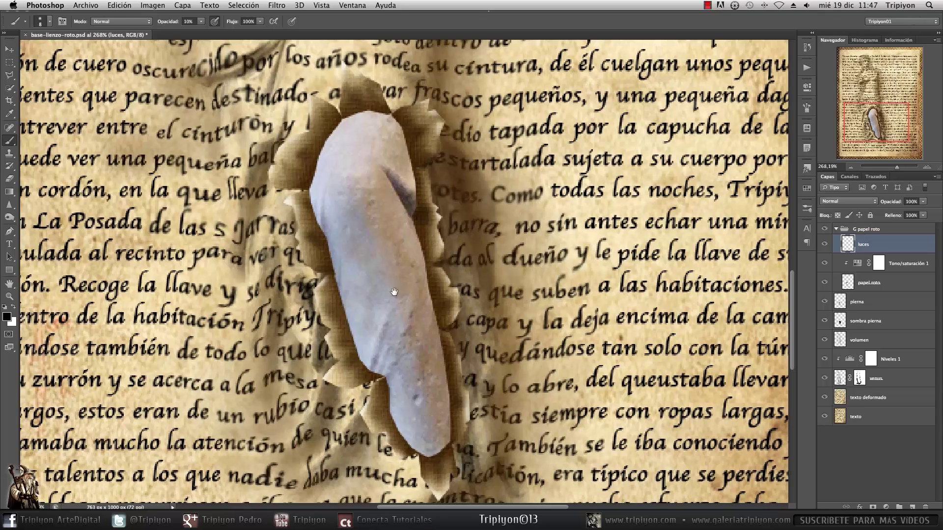
{"action": "key", "text": "bracketright"}
{"action": "key", "text": "bracketright"}
{"action": "key", "text": "bracketright"}
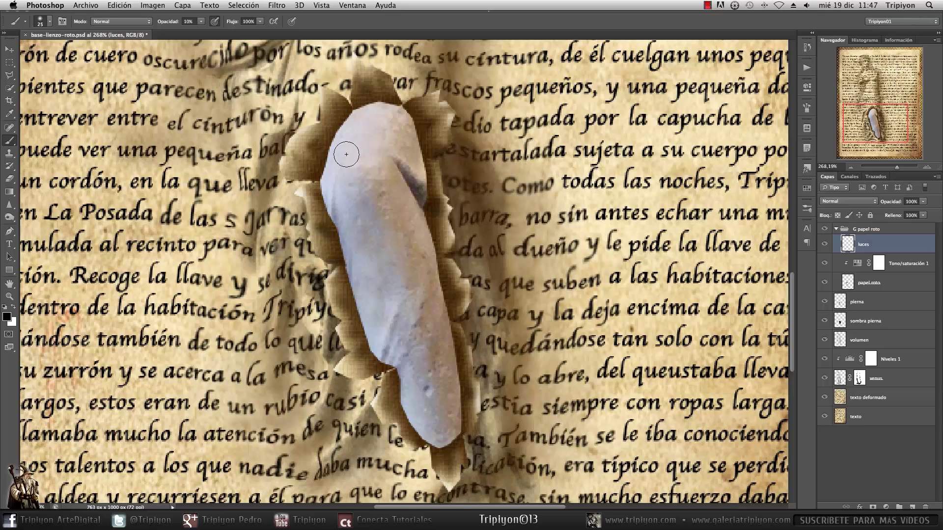
{"action": "key", "text": "bracketleft"}
{"action": "key", "text": "bracketleft"}
{"action": "key", "text": "bracketleft"}
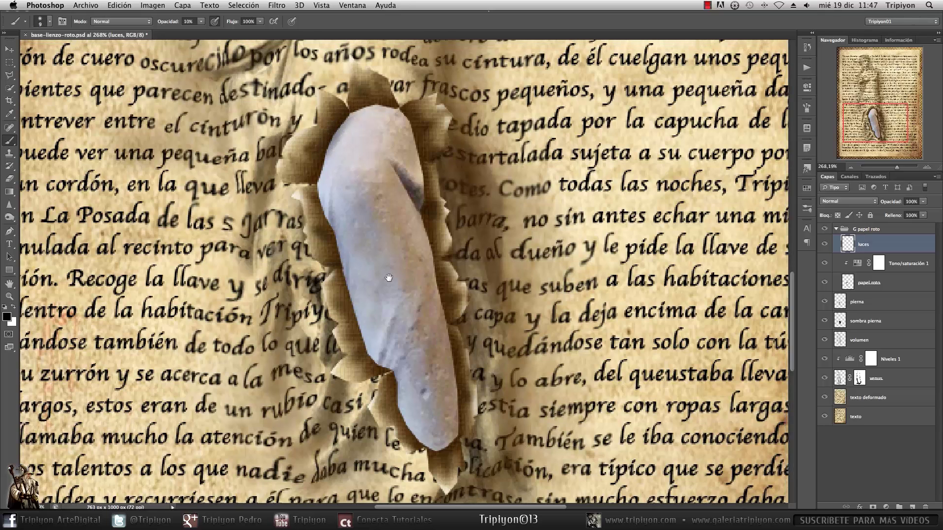
{"action": "scroll", "coordinate": [407, 254], "scroll_direction": "up", "scroll_amount": 2}
{"action": "scroll", "coordinate": [408, 254], "scroll_direction": "right", "scroll_amount": 2}
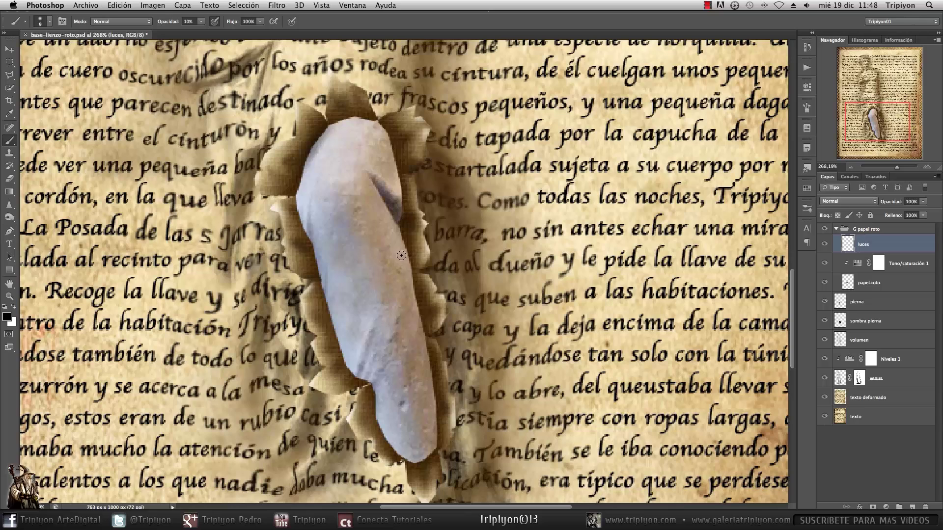
Load the "pierna" layer's contents as a selection and paint soft black shading along the leg's edges on the "luces" layer.
{"action": "left_click", "coordinate": [845, 306], "text": "super"}
{"action": "key", "text": "super+d"}
{"action": "left_click_drag", "start_coordinate": [334, 256], "coordinate": [343, 239]}
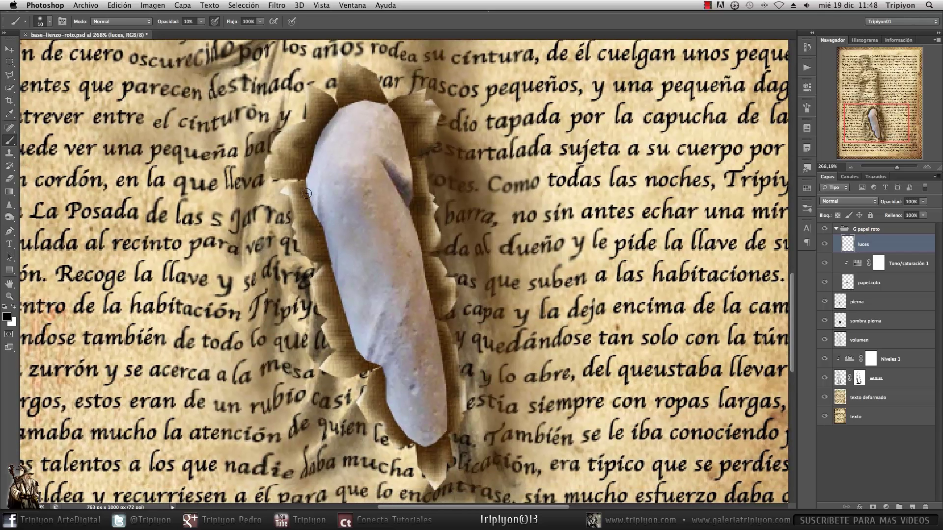
{"action": "key", "text": "bracketright"}
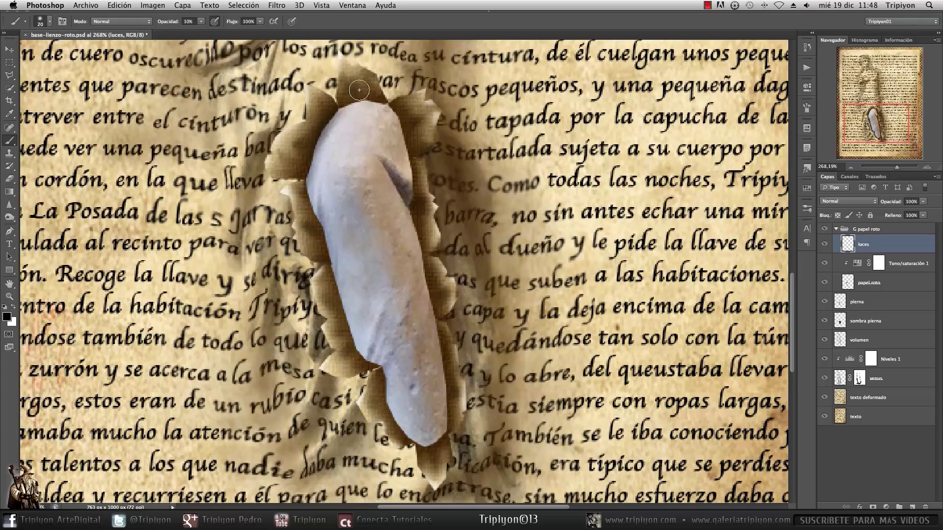
{"action": "mouse_move", "coordinate": [359, 90]}
{"action": "left_mouse_down"}
{"action": "mouse_move", "coordinate": [311, 153]}
{"action": "mouse_move", "coordinate": [314, 199]}
{"action": "left_mouse_up"}
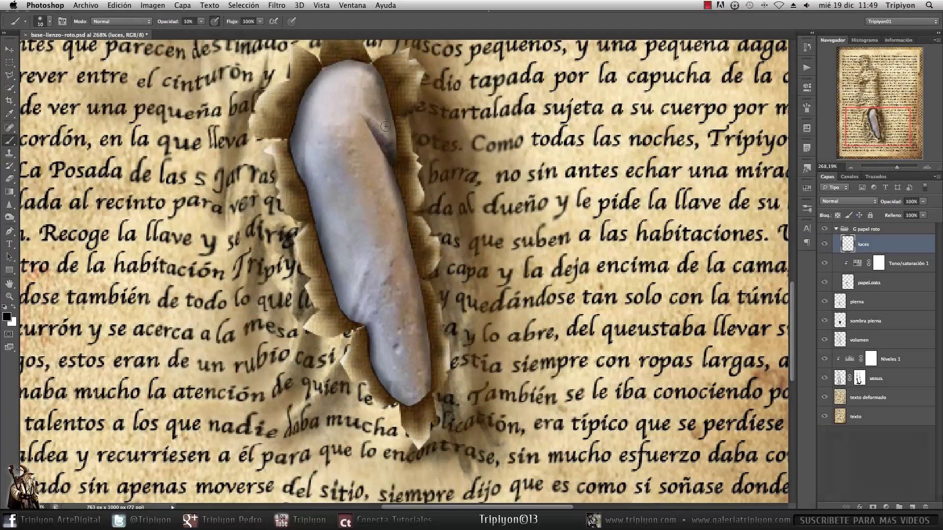
{"action": "left_click_drag", "start_coordinate": [381, 251], "coordinate": [406, 295]}
Invert the selection, hide its edges, and paint black shading on the flaps where they meet the leg, enlarging the brush to 20 px.
{"action": "key", "text": "ctrl+shift+i"}
{"action": "key", "text": "ctrl+h"}
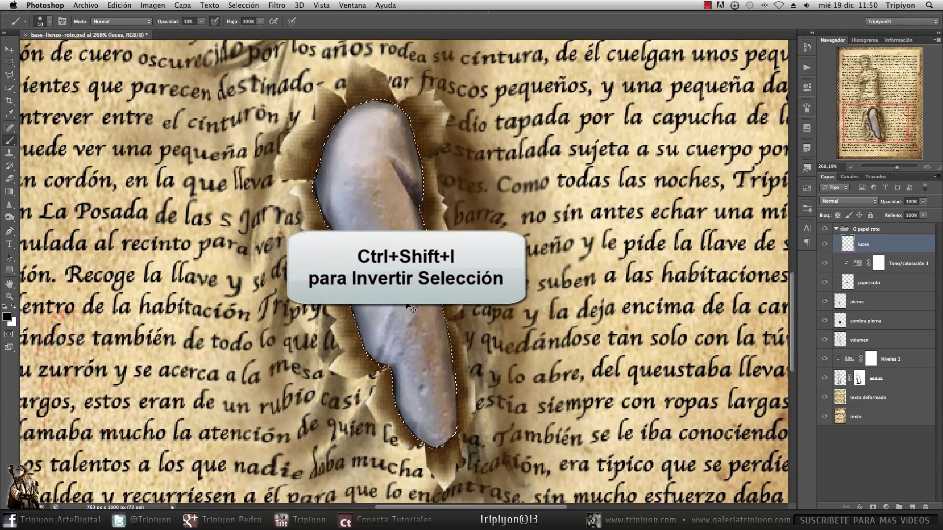
{"action": "left_click_drag", "start_coordinate": [315, 186], "coordinate": [301, 240]}
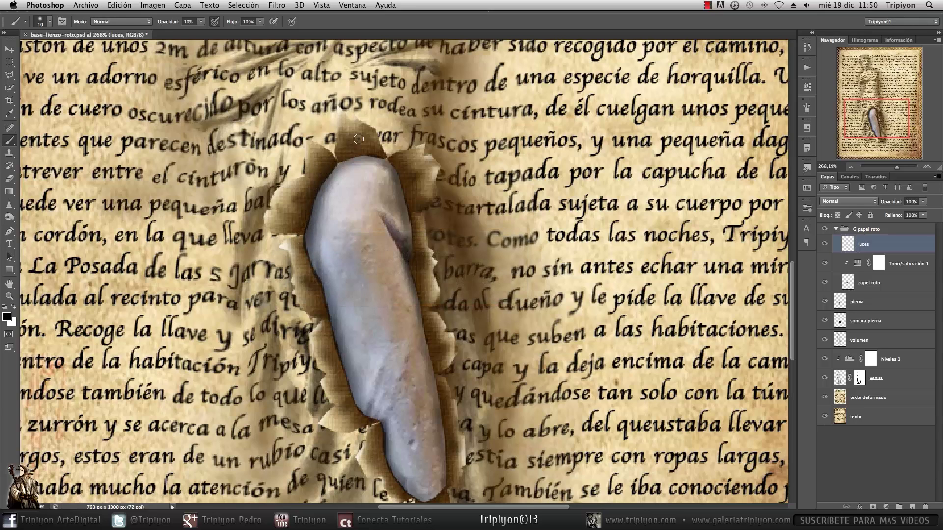
{"action": "scroll", "coordinate": [309, 265], "scroll_direction": "down", "scroll_amount": 3}
{"action": "scroll", "coordinate": [310, 265], "scroll_direction": "right", "scroll_amount": 4}
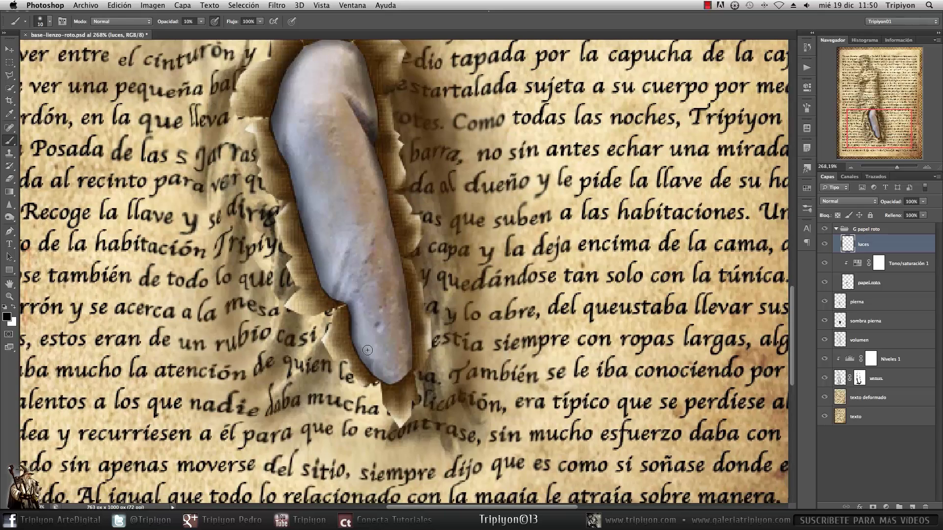
{"action": "scroll", "coordinate": [362, 411], "scroll_direction": "left", "scroll_amount": 3}
{"action": "key", "text": "bracketright"}
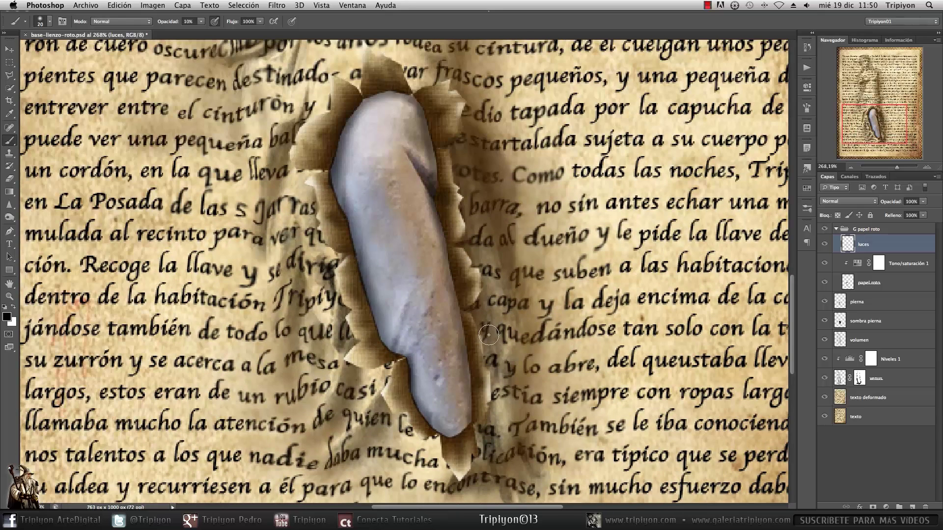
Examine the shading of the leg and torn flaps at 100% zoom and close up.
{"action": "right_click", "coordinate": [424, 294]}
{"action": "left_click", "coordinate": [452, 296]}
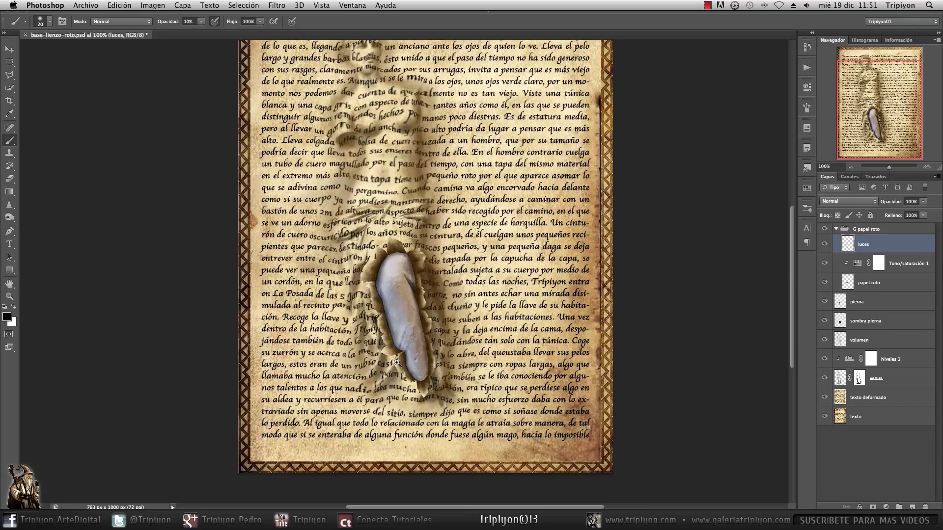
{"action": "left_click_drag", "start_coordinate": [397, 362], "coordinate": [396, 363]}
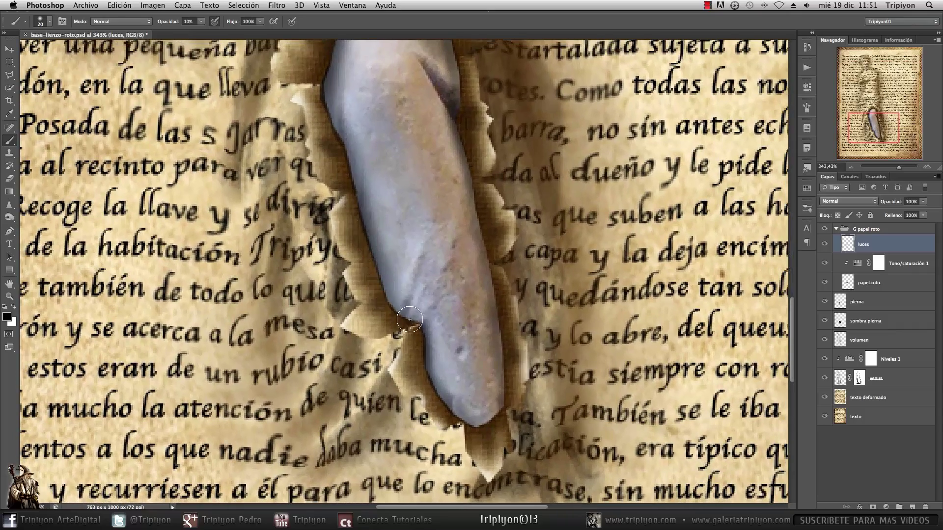
{"action": "left_click_drag", "start_coordinate": [434, 378], "coordinate": [397, 375]}
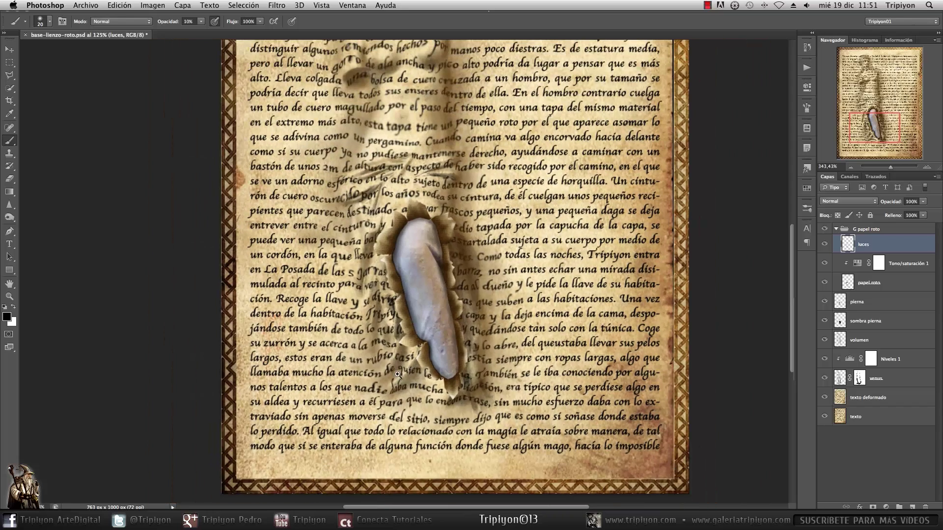
{"action": "mouse_move", "coordinate": [444, 312]}
{"action": "left_mouse_down"}
{"action": "mouse_move", "coordinate": [409, 337]}
{"action": "mouse_move", "coordinate": [412, 365]}
{"action": "left_mouse_up"}
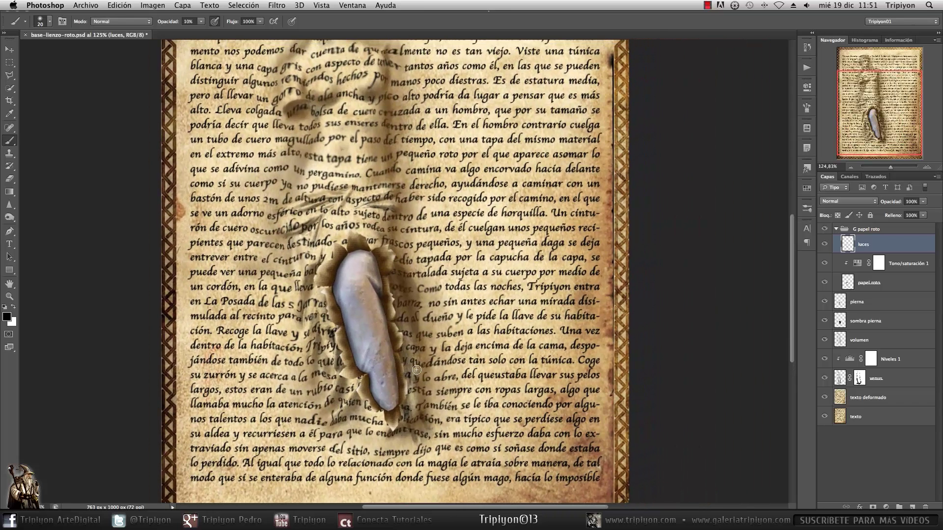
Create a new layer directly below "papel roto" and name it "sombra papel roto".
{"action": "left_click", "coordinate": [881, 283]}
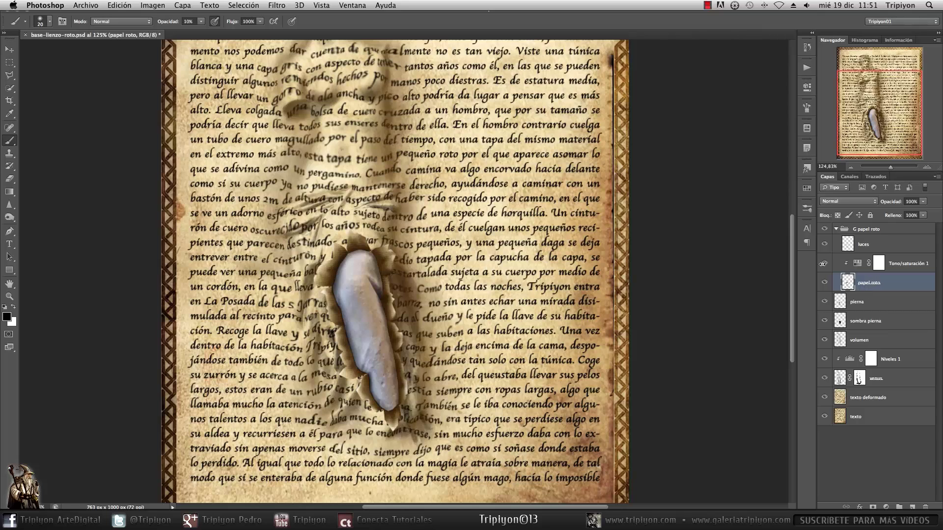
{"action": "left_click", "coordinate": [912, 507], "text": "super"}
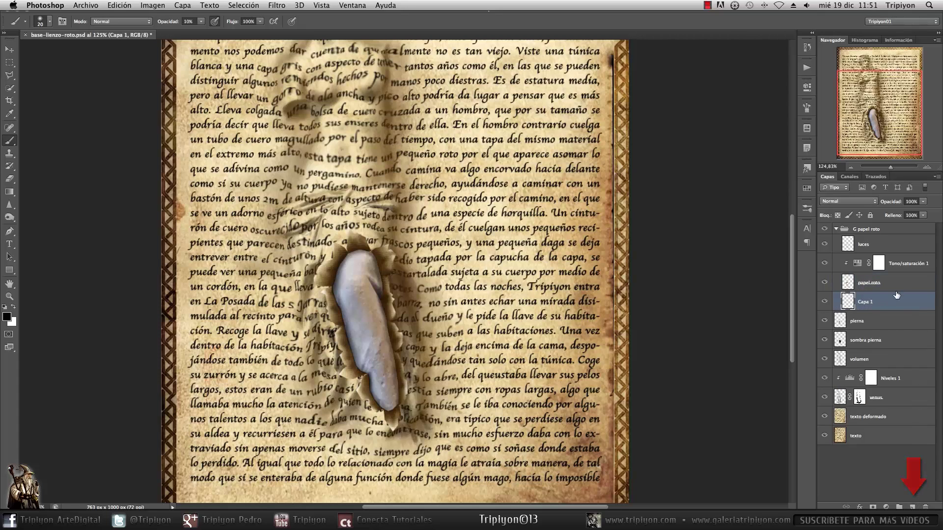
{"action": "double_click", "coordinate": [865, 302]}
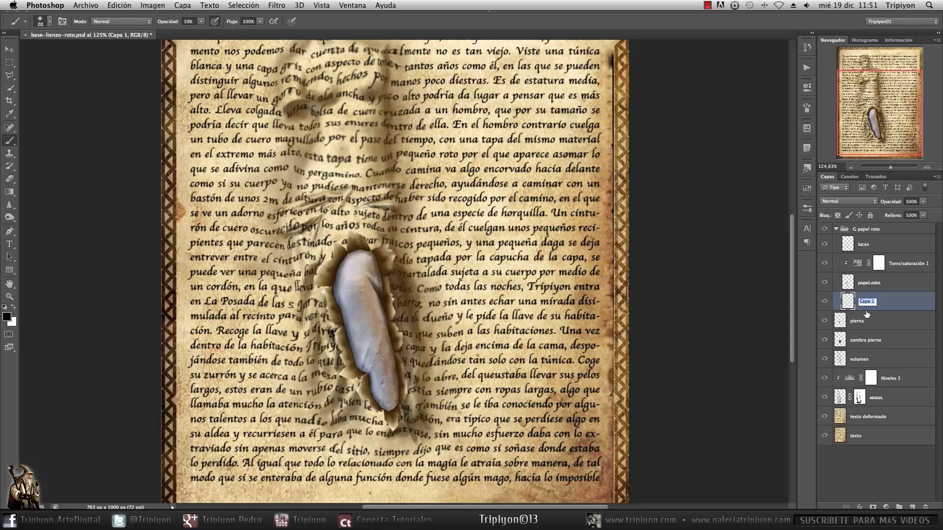
{"action": "type", "text": "sombra papel"}
{"action": "key", "text": "Return"}
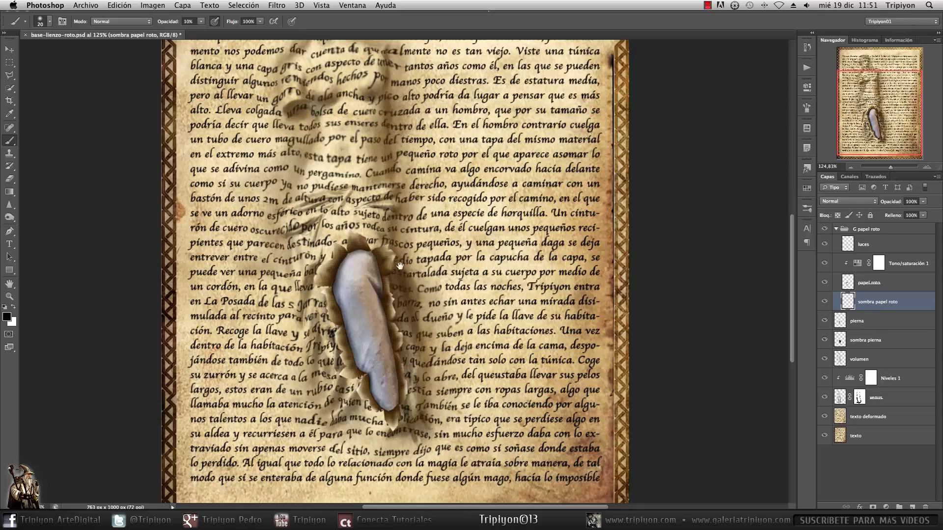
Paint soft black shadows with a 35 px brush at 10% opacity on "sombra papel roto", beneath the torn flaps along the hole's right edge.
{"action": "scroll", "coordinate": [390, 343], "scroll_direction": "up", "scroll_amount": 5}
{"action": "scroll", "coordinate": [391, 342], "scroll_direction": "down", "scroll_amount": 1}
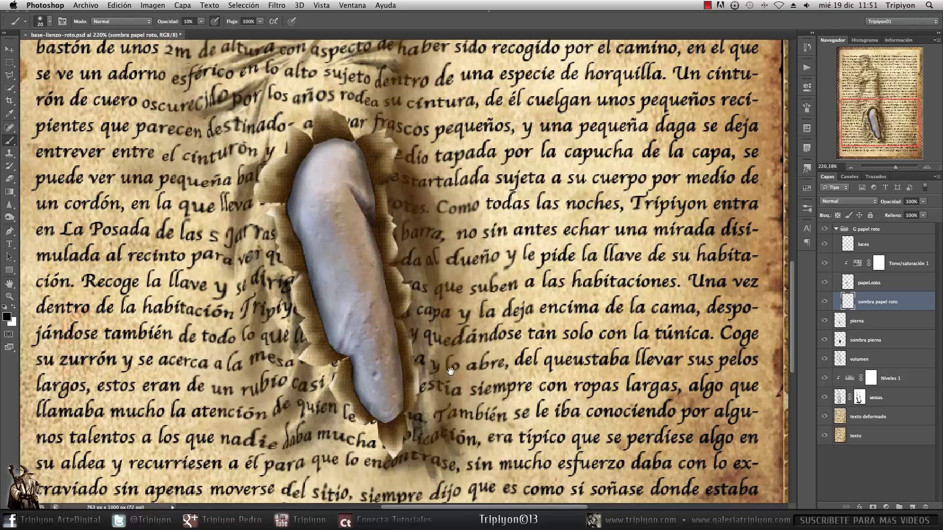
{"action": "scroll", "coordinate": [452, 391], "scroll_direction": "down", "scroll_amount": 2}
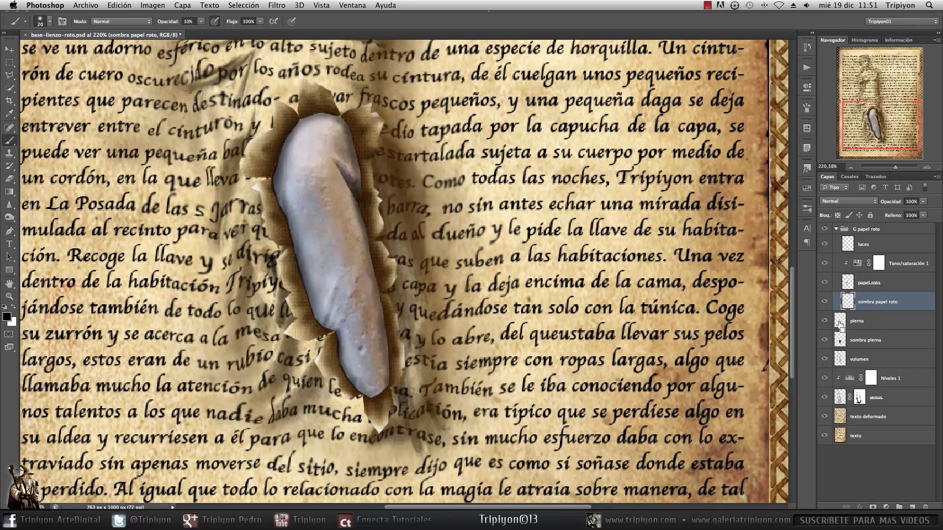
{"action": "left_click", "coordinate": [840, 323], "text": "super"}
{"action": "key", "text": "super+d"}
{"action": "left_click_drag", "start_coordinate": [444, 251], "coordinate": [425, 251]}
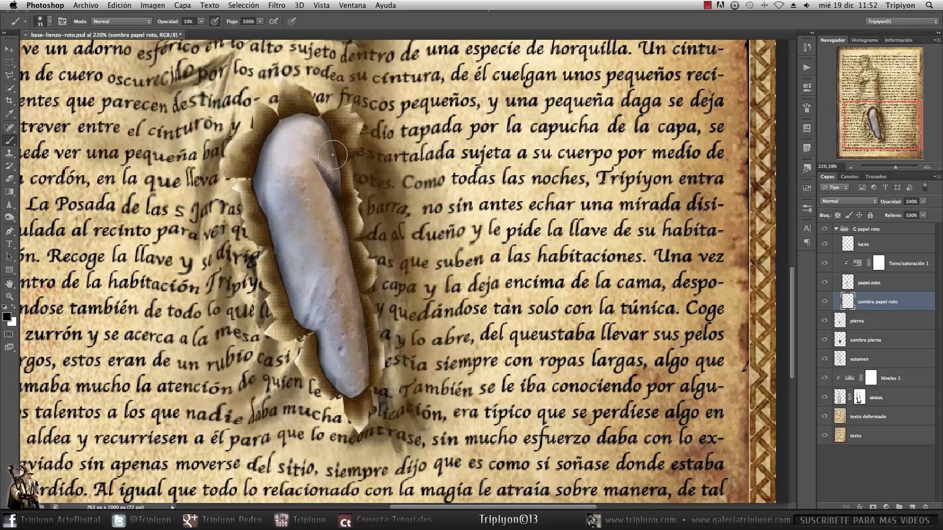
{"action": "mouse_move", "coordinate": [350, 220]}
{"action": "left_mouse_down"}
{"action": "mouse_move", "coordinate": [339, 123]}
{"action": "mouse_move", "coordinate": [349, 270]}
{"action": "mouse_move", "coordinate": [341, 209]}
{"action": "mouse_move", "coordinate": [340, 220]}
{"action": "mouse_move", "coordinate": [370, 286]}
{"action": "mouse_move", "coordinate": [346, 196]}
{"action": "mouse_move", "coordinate": [353, 256]}
{"action": "mouse_move", "coordinate": [368, 274]}
{"action": "mouse_move", "coordinate": [346, 128]}
{"action": "mouse_move", "coordinate": [370, 293]}
{"action": "mouse_move", "coordinate": [348, 204]}
{"action": "mouse_move", "coordinate": [364, 281]}
{"action": "mouse_move", "coordinate": [350, 231]}
{"action": "mouse_move", "coordinate": [370, 337]}
{"action": "mouse_move", "coordinate": [379, 329]}
{"action": "mouse_move", "coordinate": [364, 245]}
{"action": "left_mouse_up"}
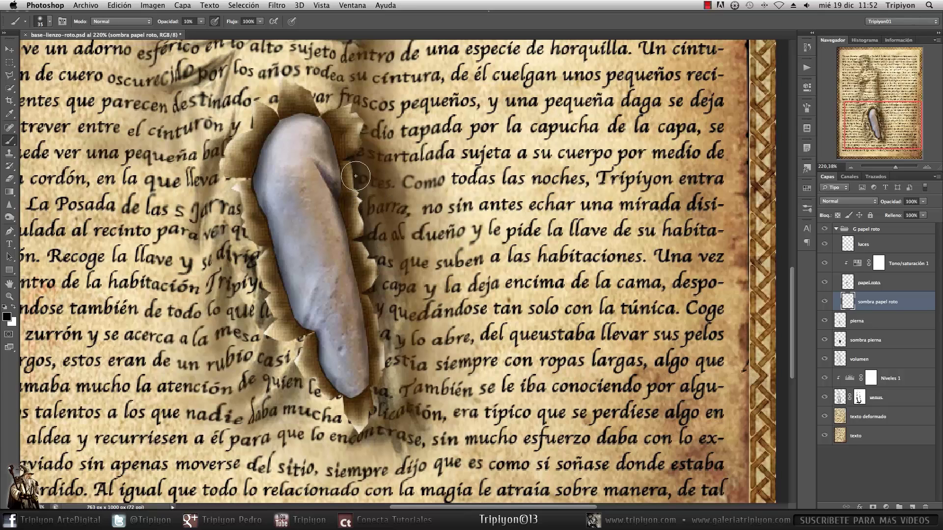
{"action": "mouse_move", "coordinate": [370, 275]}
{"action": "left_mouse_down"}
{"action": "mouse_move", "coordinate": [370, 427]}
{"action": "mouse_move", "coordinate": [384, 362]}
{"action": "mouse_move", "coordinate": [374, 409]}
{"action": "left_mouse_up"}
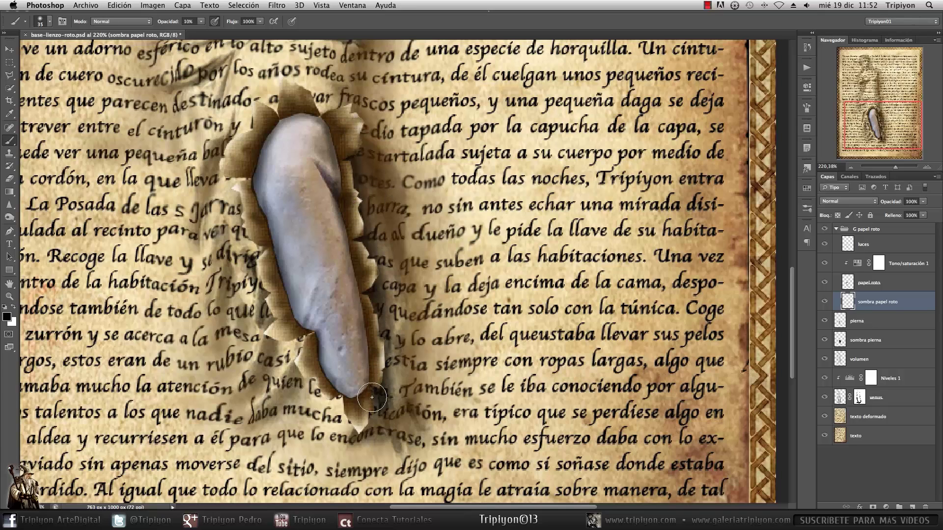
{"action": "mouse_move", "coordinate": [347, 115]}
{"action": "left_mouse_down"}
{"action": "mouse_move", "coordinate": [322, 113]}
{"action": "mouse_move", "coordinate": [337, 117]}
{"action": "left_mouse_up"}
{"action": "mouse_move", "coordinate": [376, 253]}
{"action": "left_mouse_down"}
{"action": "mouse_move", "coordinate": [363, 276]}
{"action": "mouse_move", "coordinate": [368, 306]}
{"action": "mouse_move", "coordinate": [392, 352]}
{"action": "mouse_move", "coordinate": [377, 364]}
{"action": "mouse_move", "coordinate": [362, 288]}
{"action": "left_mouse_up"}
{"action": "left_click_drag", "start_coordinate": [404, 357], "coordinate": [462, 369]}
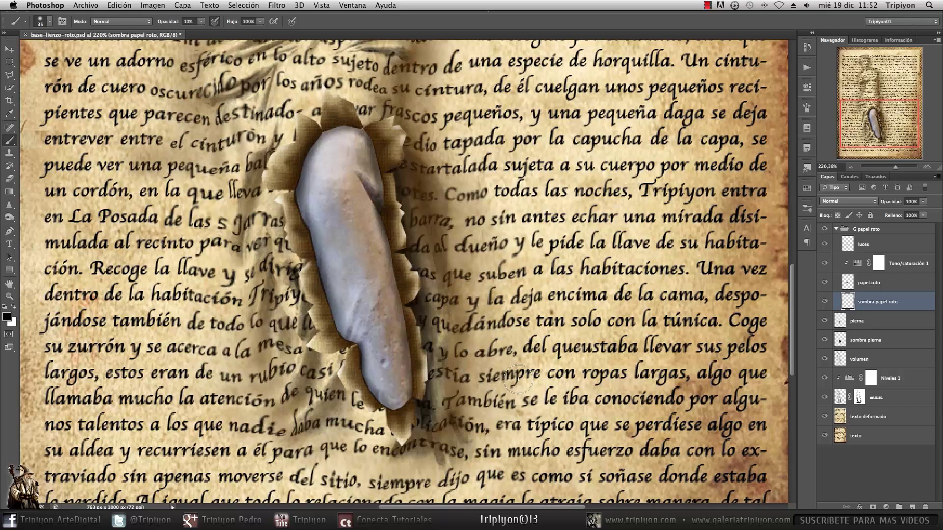
{"action": "left_click_drag", "start_coordinate": [541, 384], "coordinate": [496, 401]}
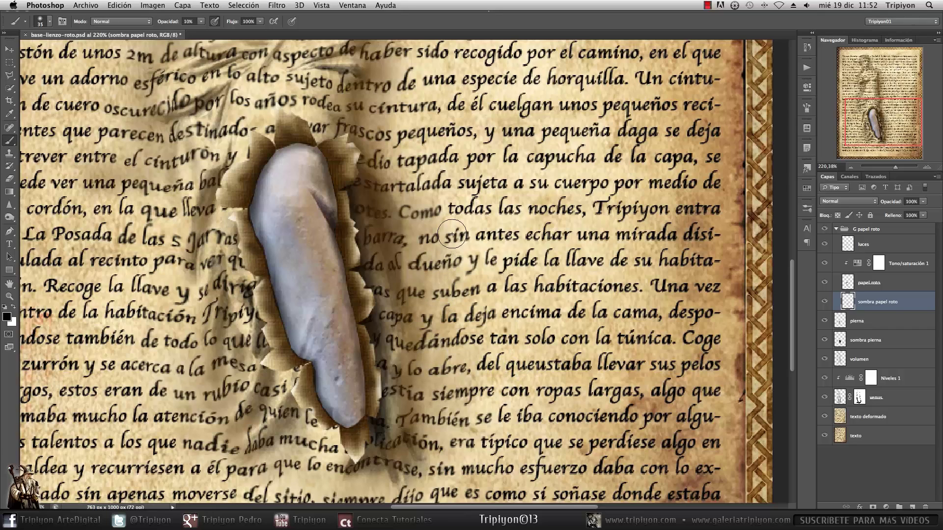
{"action": "scroll", "coordinate": [388, 361], "scroll_direction": "down", "scroll_amount": 3}
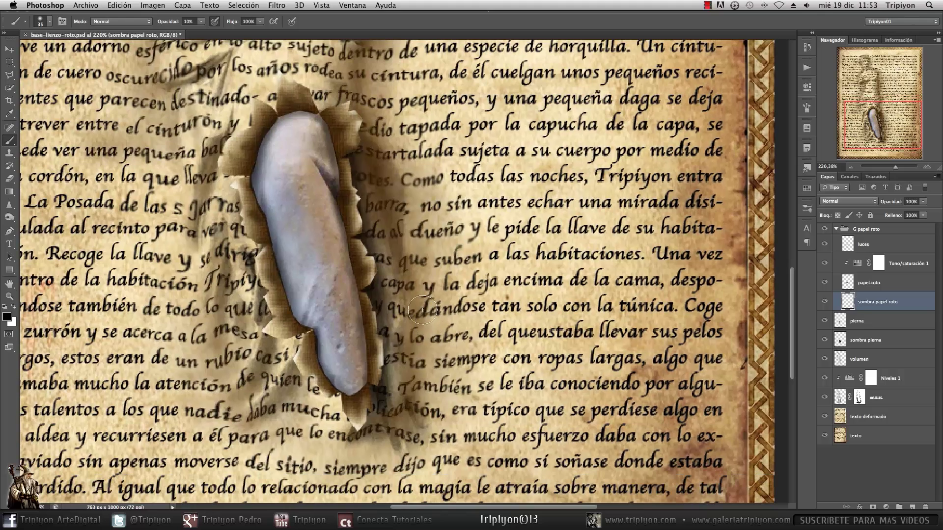
Apply Selective Color to the shadow layer's blacks with cyan -7%, yellow +10% and black -4%, using the Absolute method.
{"action": "left_click", "coordinate": [165, 6]}
{"action": "mouse_move", "coordinate": [162, 31]}
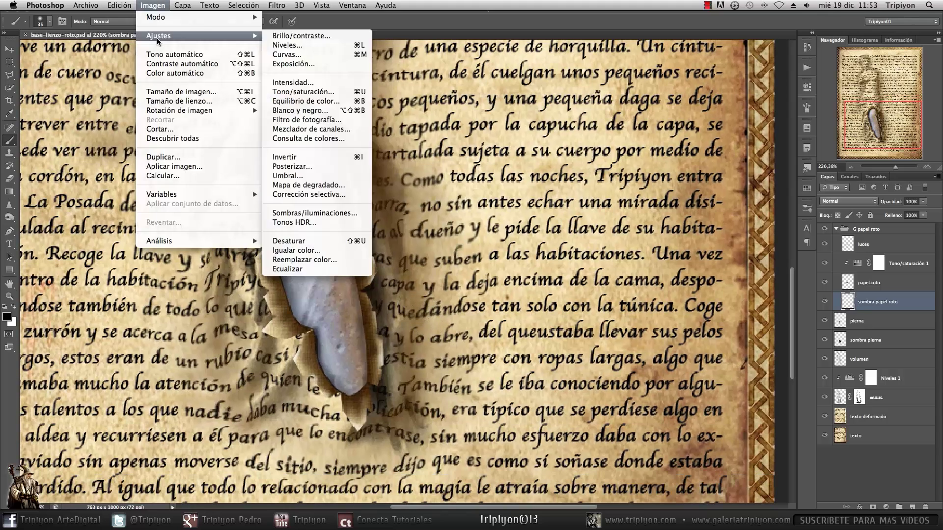
{"action": "left_click", "coordinate": [315, 194]}
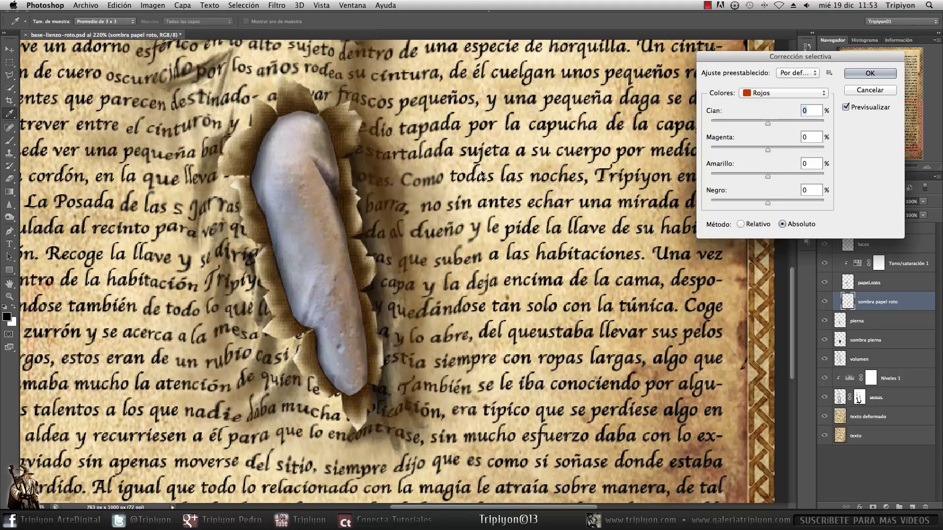
{"action": "left_click", "coordinate": [781, 93]}
{"action": "left_click", "coordinate": [772, 163]}
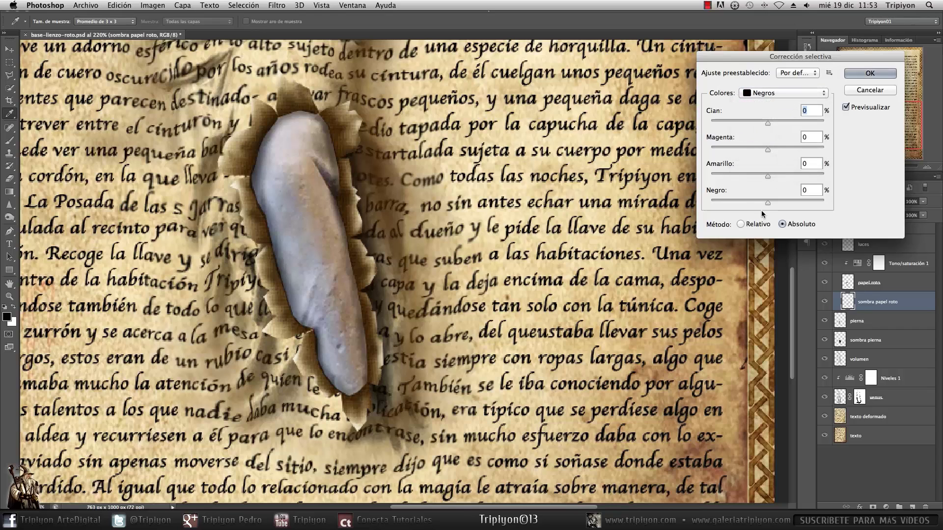
{"action": "left_click_drag", "start_coordinate": [768, 205], "coordinate": [773, 178]}
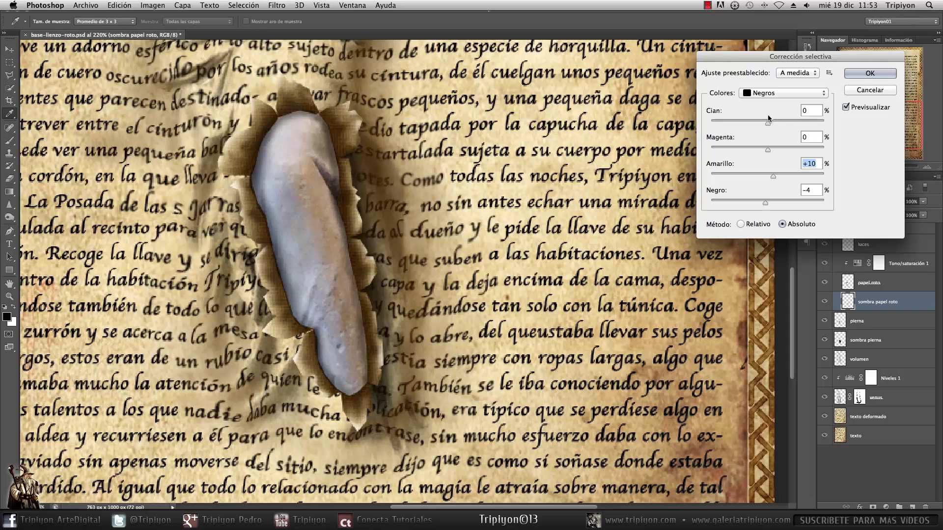
{"action": "left_click_drag", "start_coordinate": [767, 122], "coordinate": [763, 127]}
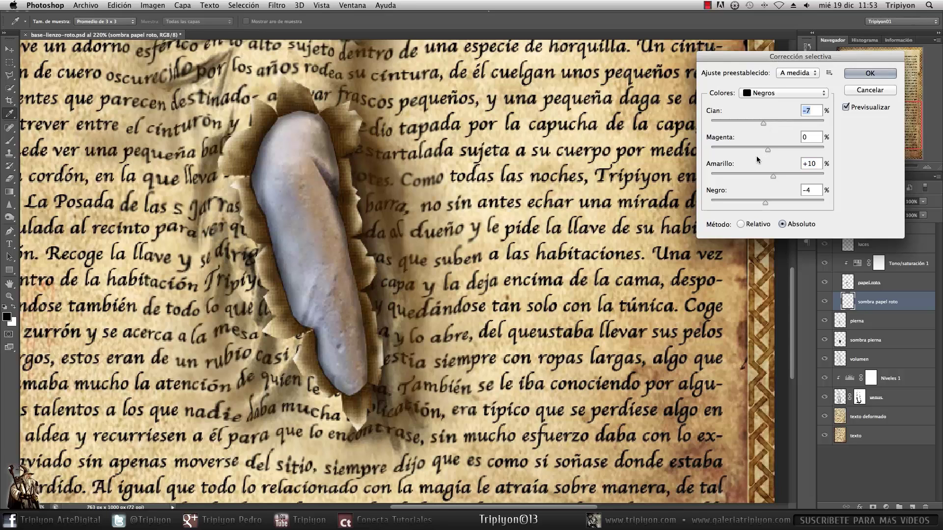
{"action": "left_click", "coordinate": [870, 73]}
{"action": "key", "text": "b"}
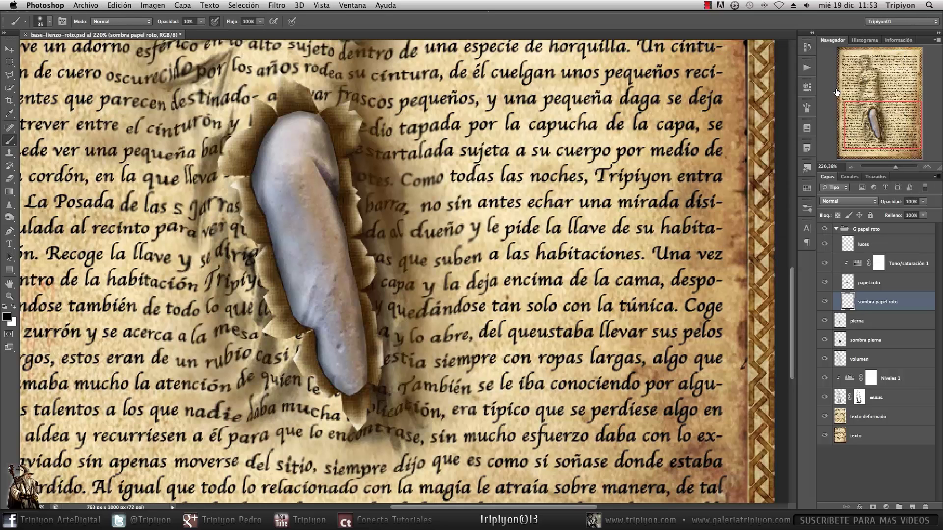
{"action": "right_click", "coordinate": [383, 259]}
{"action": "left_click", "coordinate": [408, 256]}
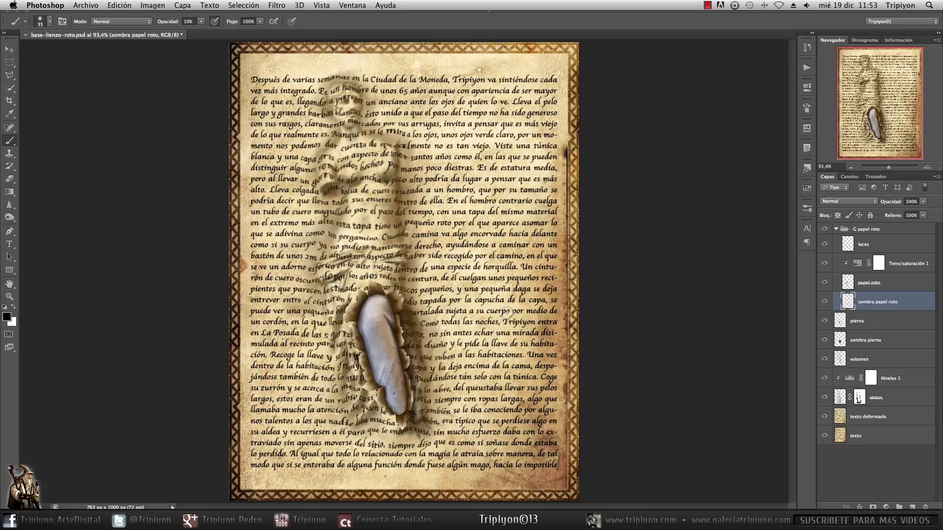